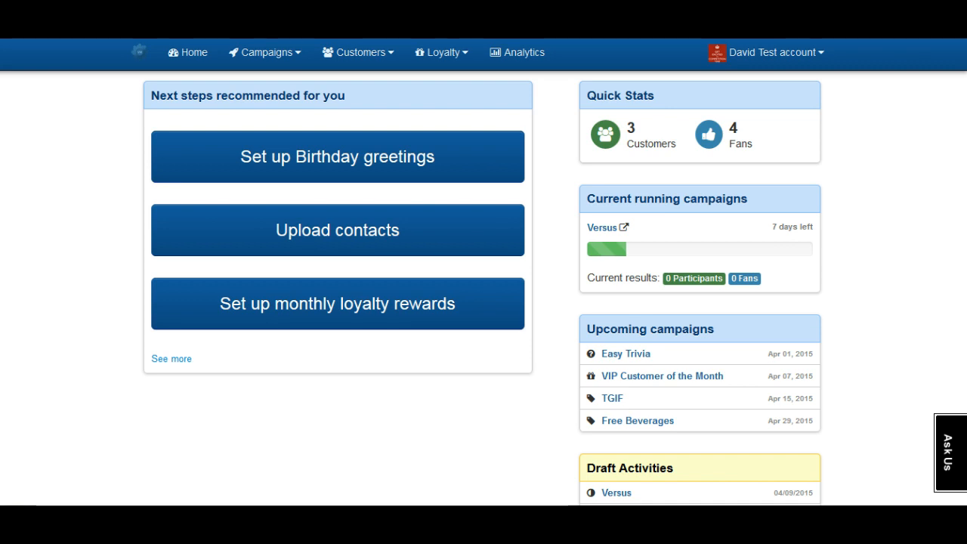
- Open the Campaigns menu in the dashboard's top navigation bar
left_click(265, 52)
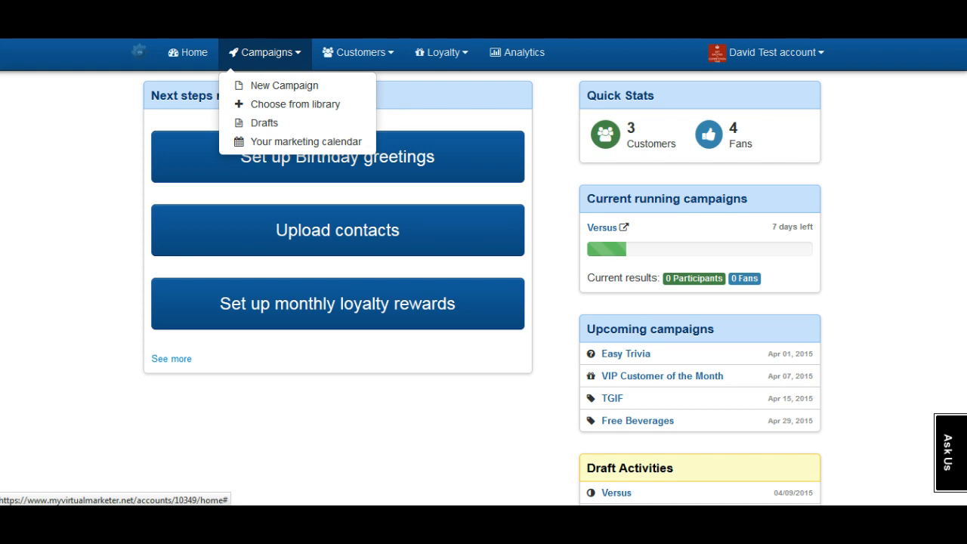
- Search the campaigns library for templates in the Gym category
left_click(294, 104)
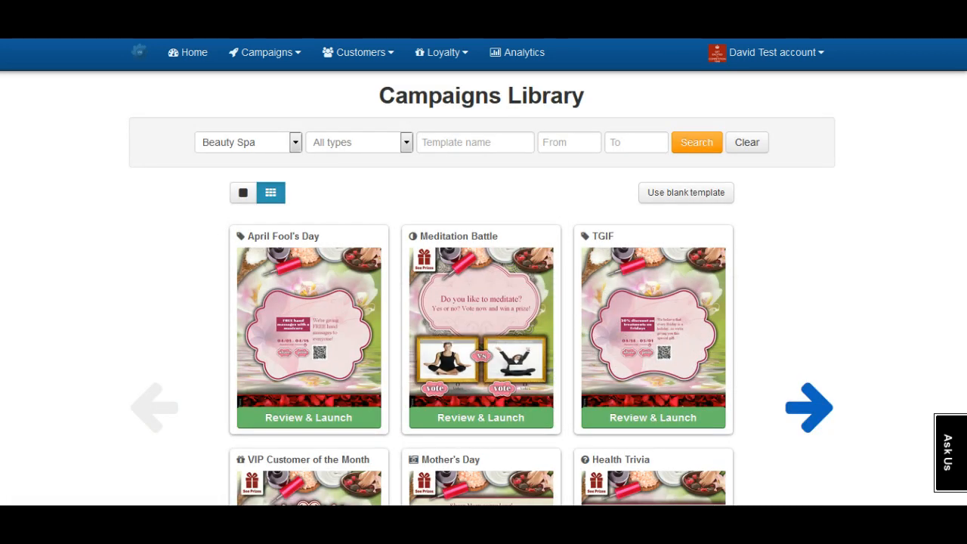
left_click(295, 142)
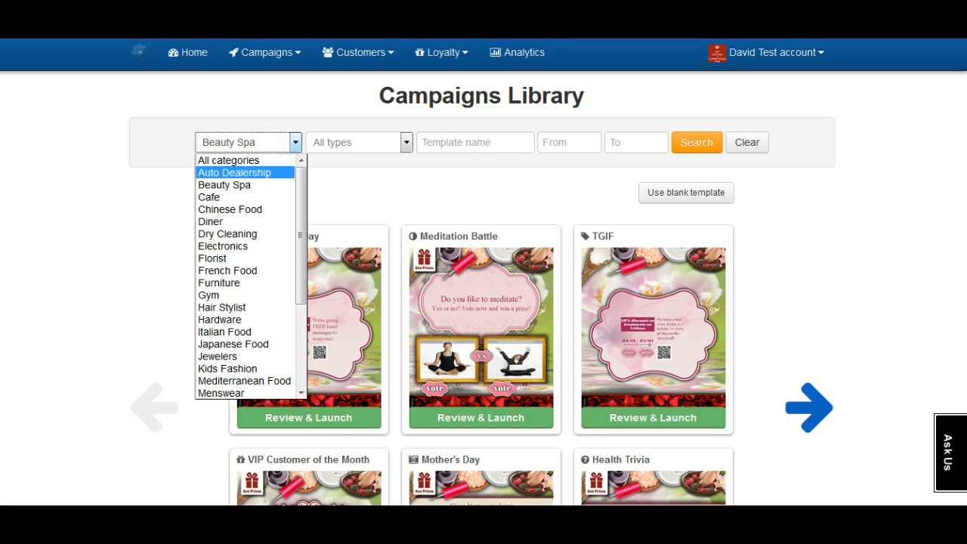
left_click(250, 295)
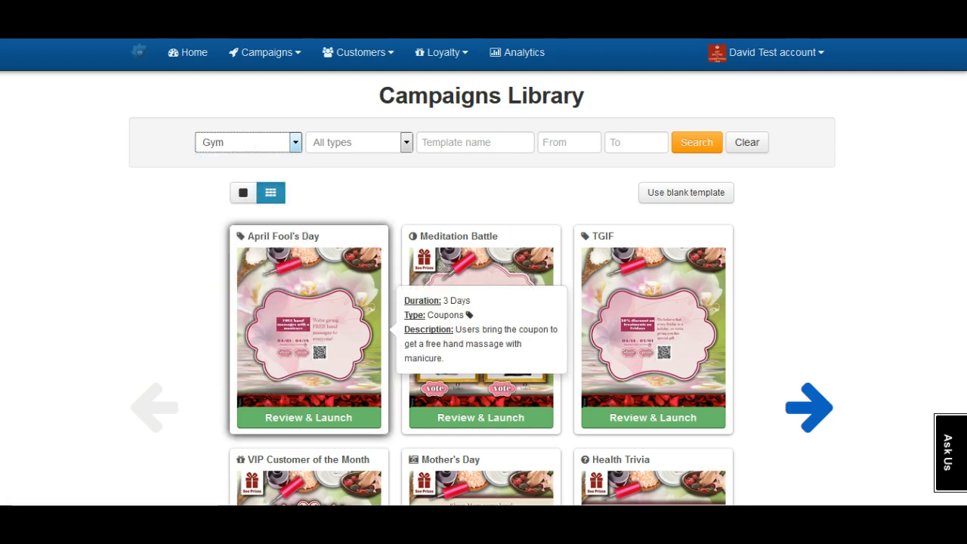
left_click(696, 141)
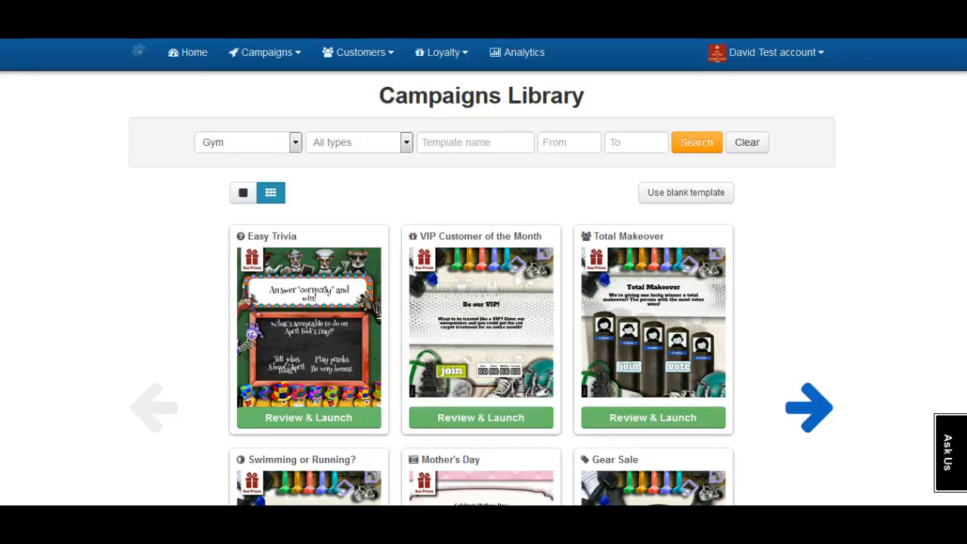
- Create a new campaign from the blank Versus template
left_click(266, 52)
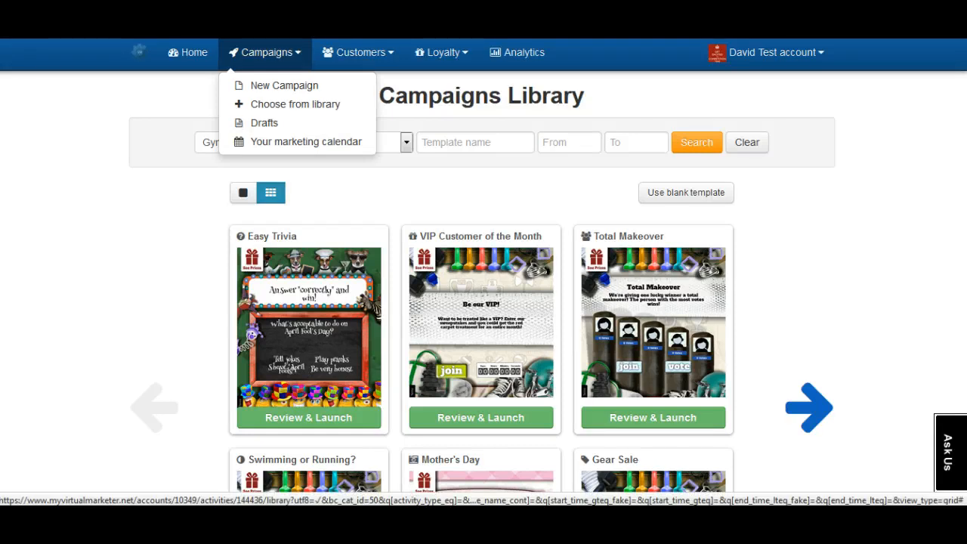
left_click(284, 86)
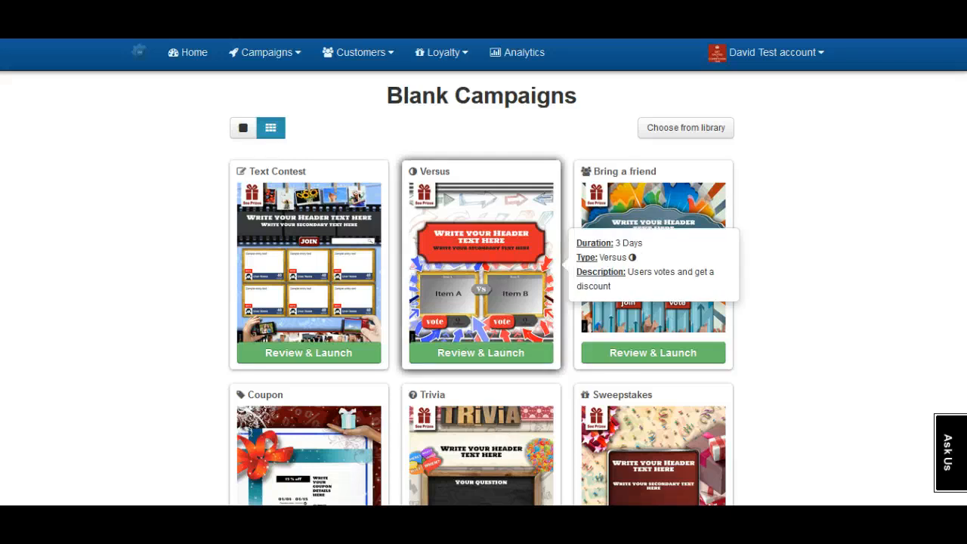
left_click(480, 352)
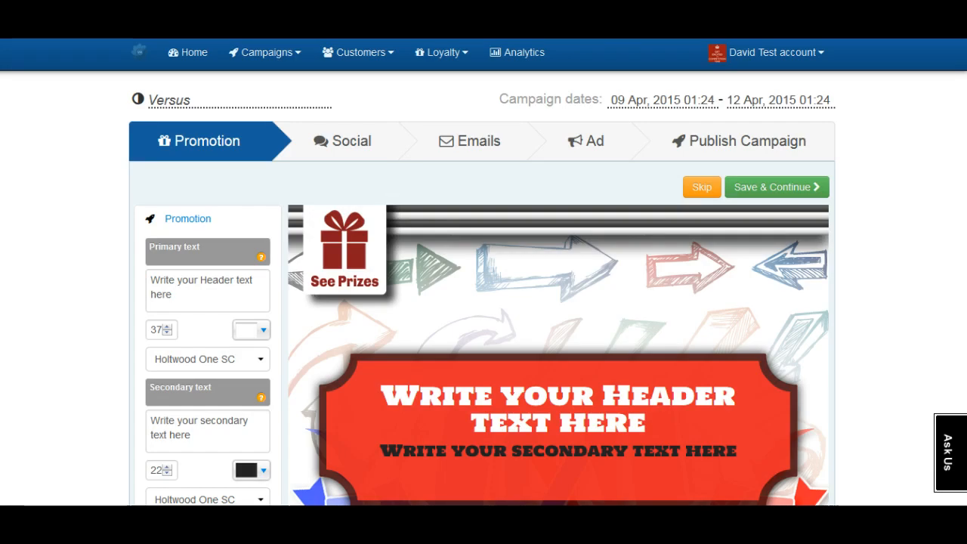
scroll(484, 287, "down", 4)
scroll(483, 287, "down", 1)
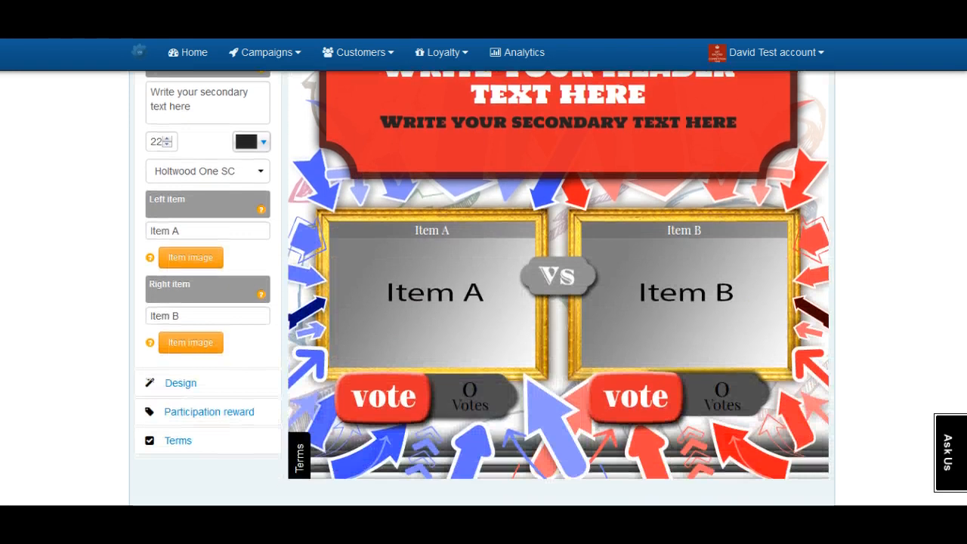
scroll(483, 287, "up", 5)
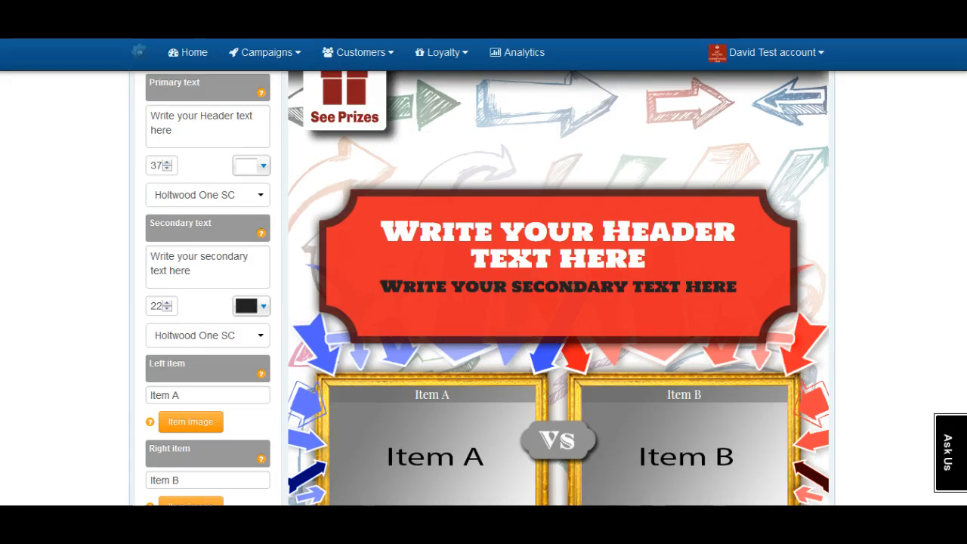
scroll(483, 287, "down", 3)
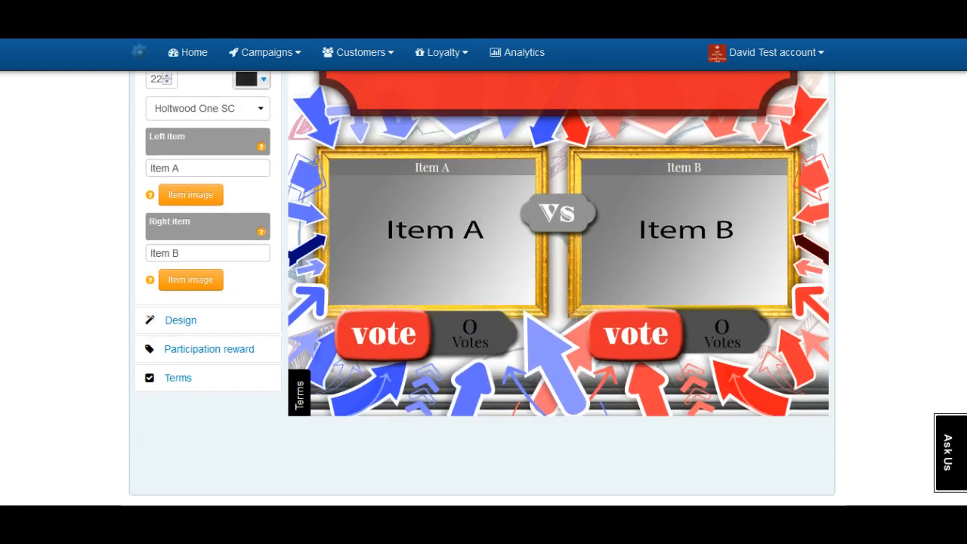
- Show the Design settings with the Background and Vote image options and their help
left_click(181, 317)
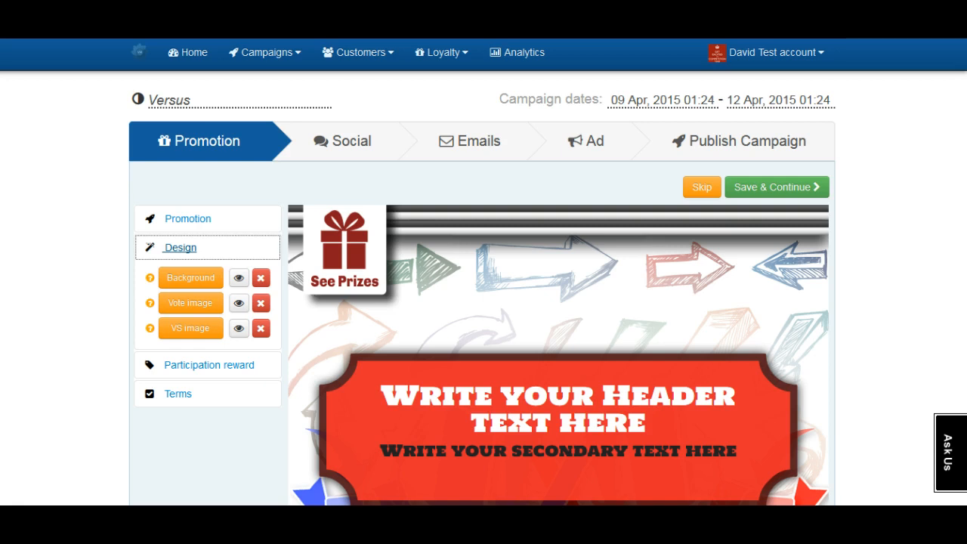
scroll(483, 287, "down", 3)
scroll(483, 287, "up", 2)
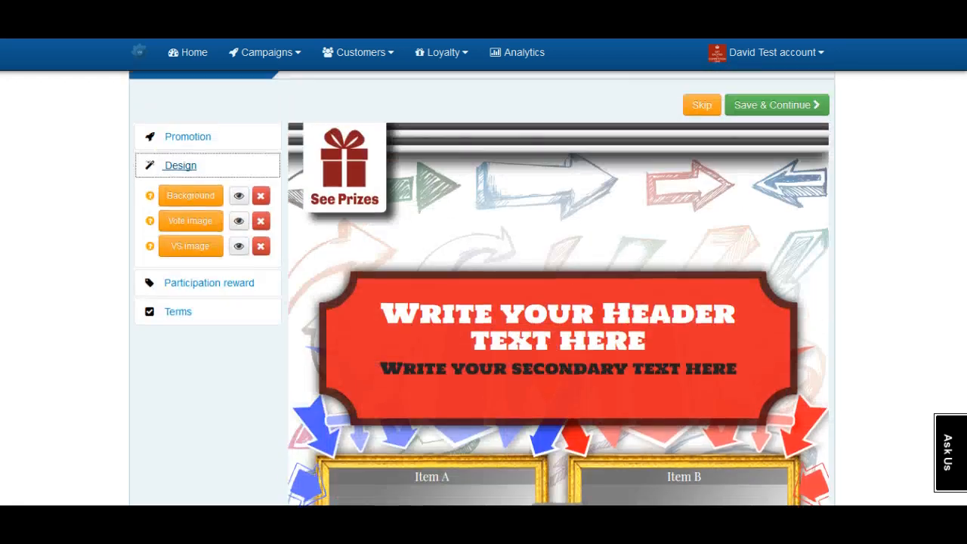
scroll(484, 287, "down", 1)
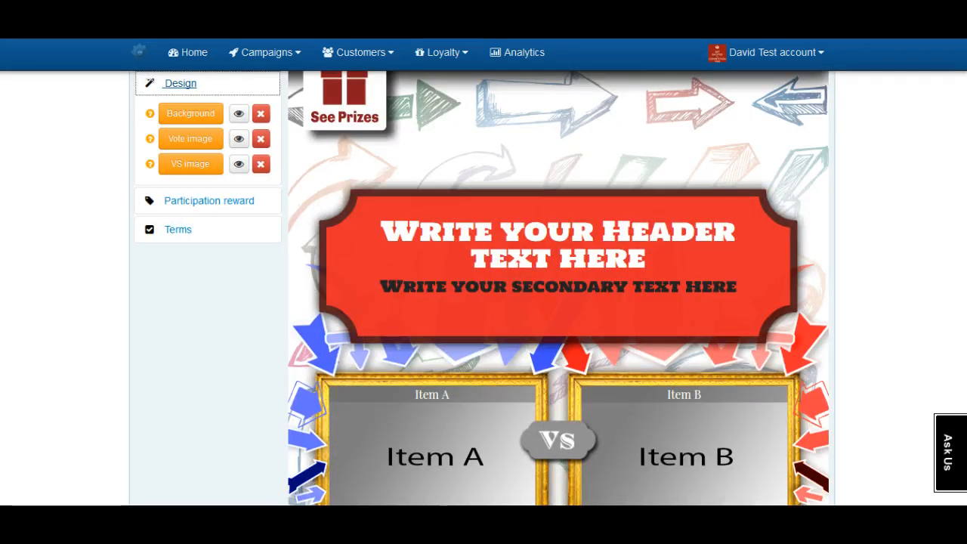
scroll(483, 287, "down", 1)
scroll(484, 287, "up", 2)
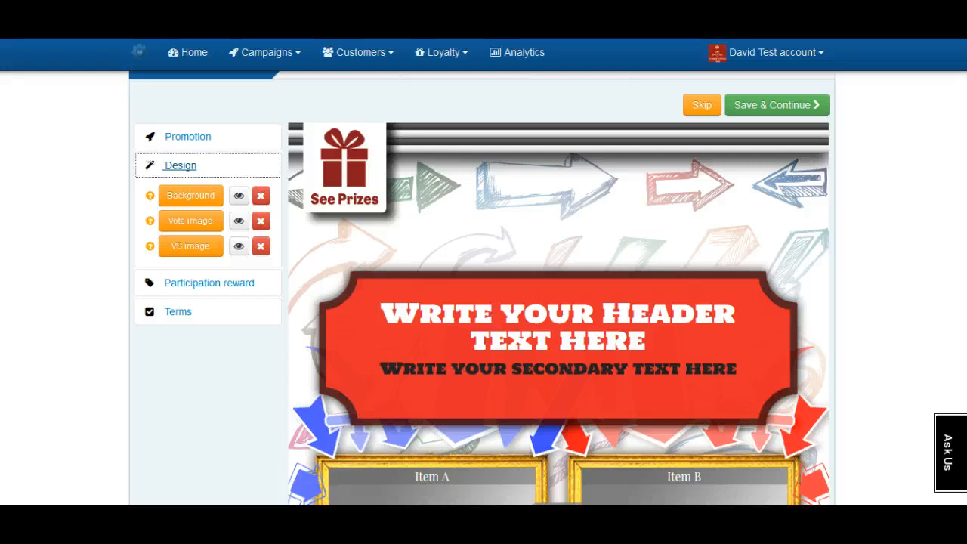
mouse_move(150, 195)
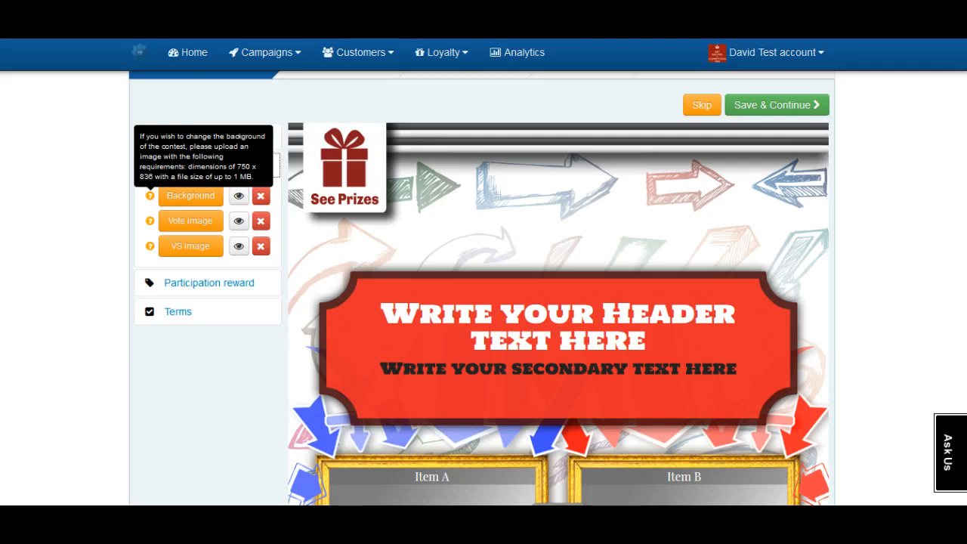
mouse_move(149, 221)
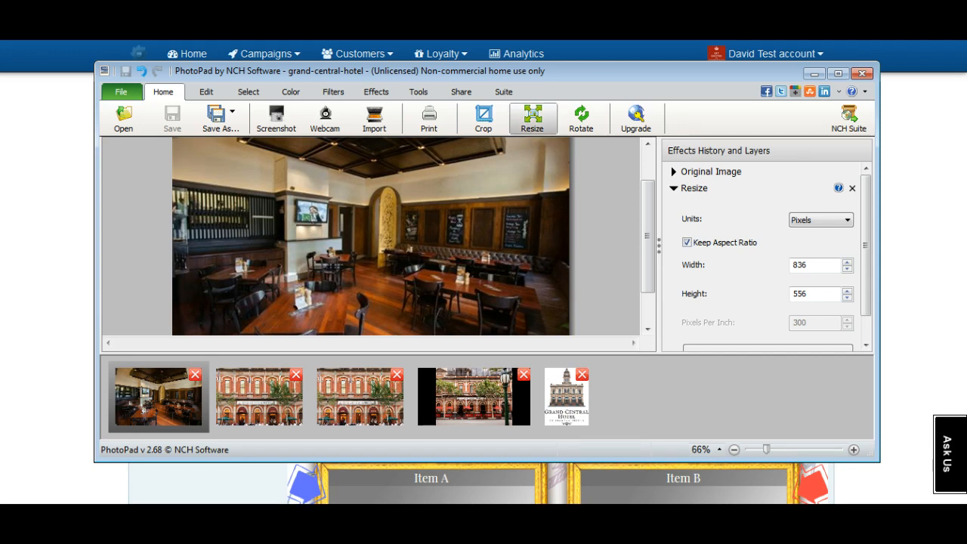
- Resize the grand-central-hotel photo to 750 pixels wide, keeping the aspect ratio
left_click(533, 117)
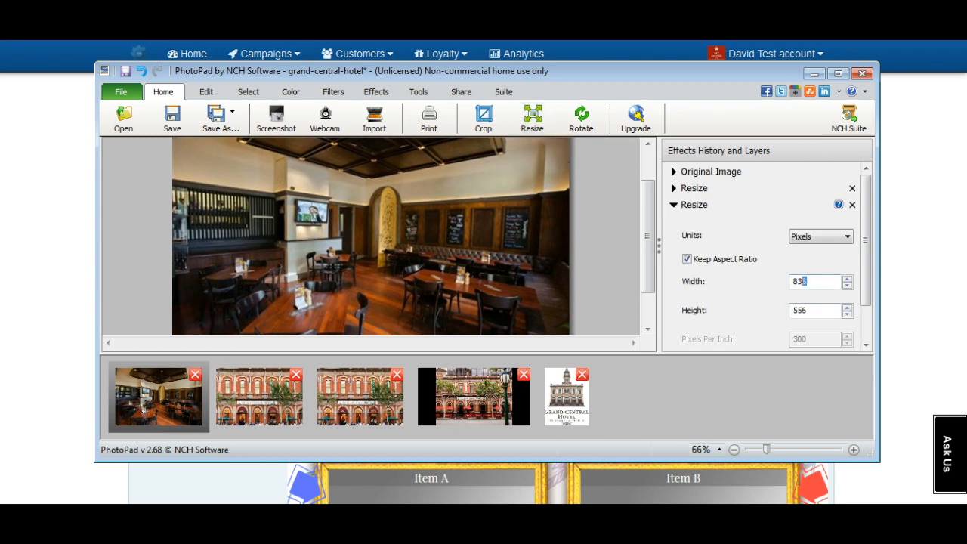
double_click(802, 281)
type("750")
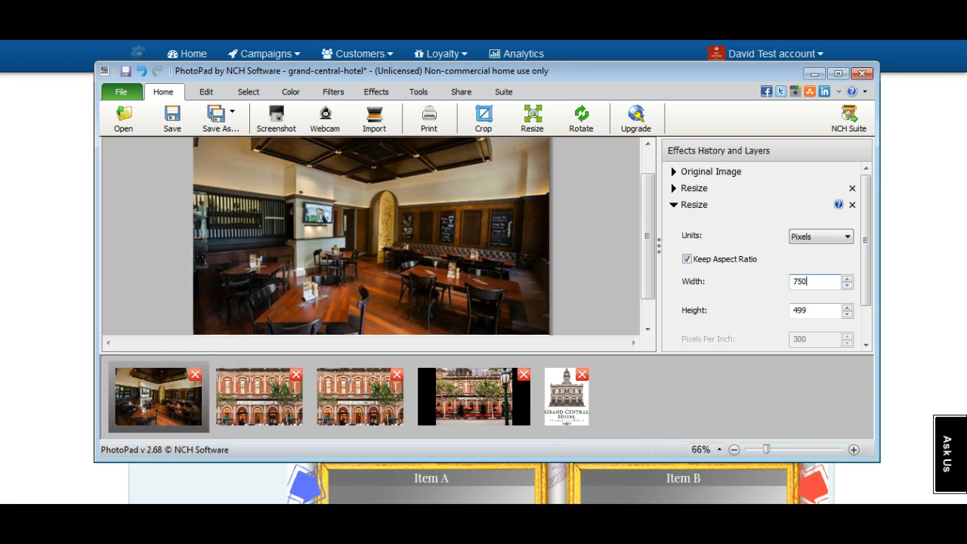
key("alt+Tab")
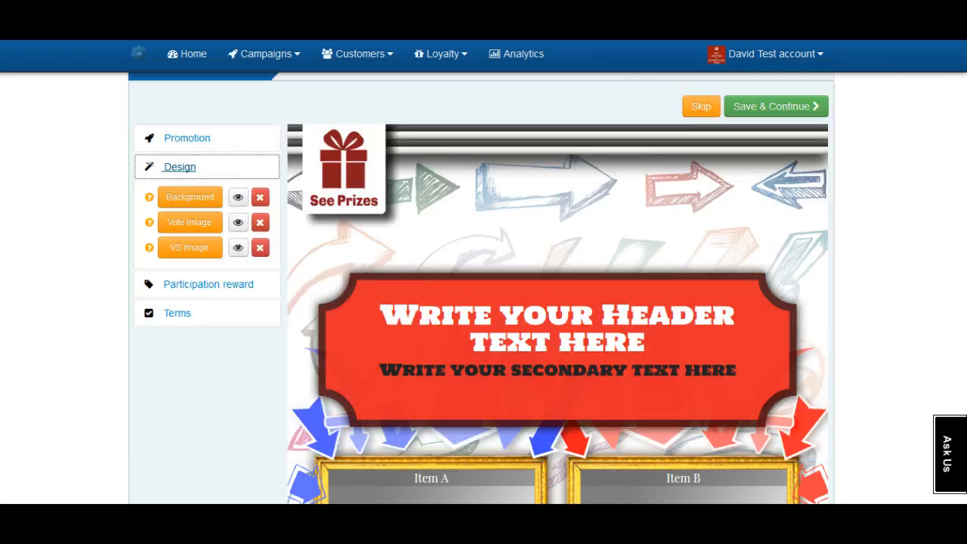
- Upload sunset_with_ocean_wave as the Versus campaign's background image
left_click(190, 196)
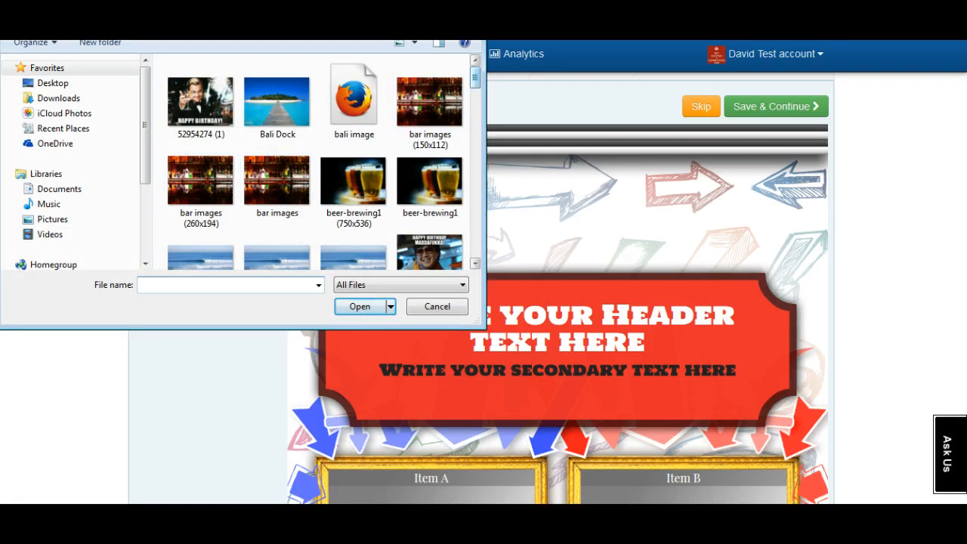
scroll(317, 162, "down", 15)
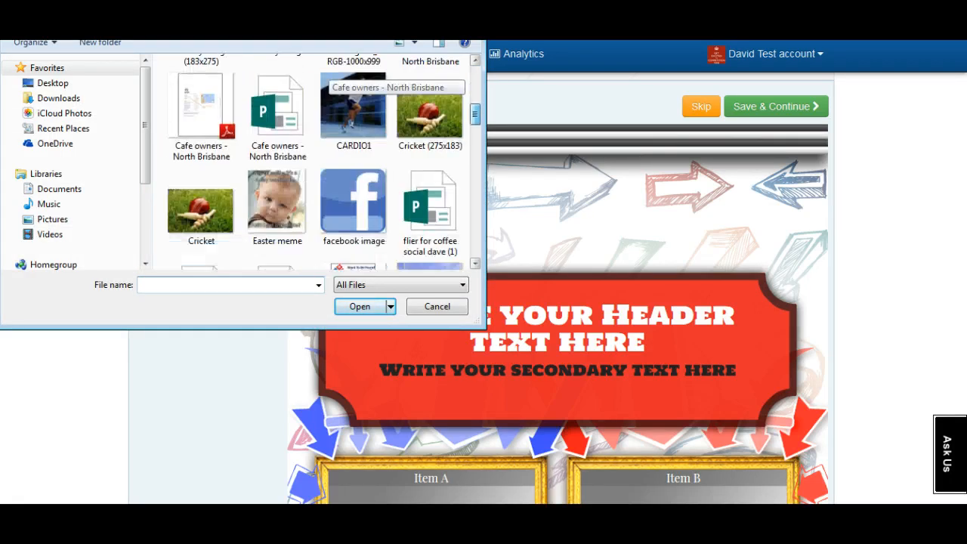
scroll(324, 162, "down", 10)
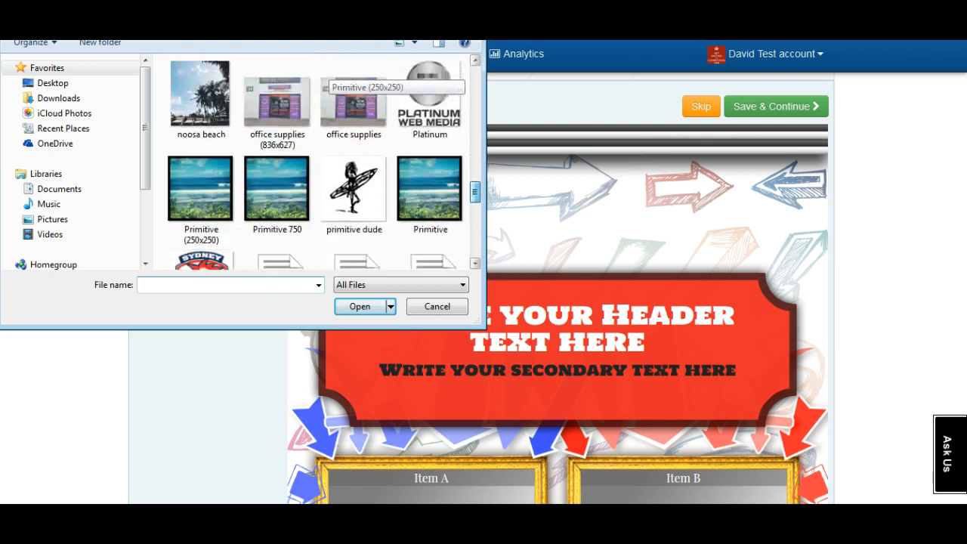
scroll(324, 162, "down", 3)
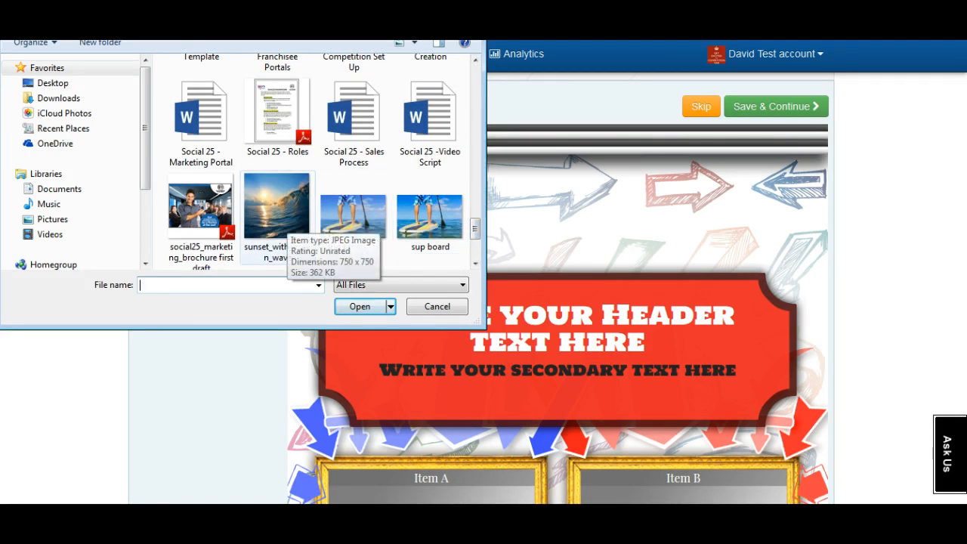
double_click(276, 215)
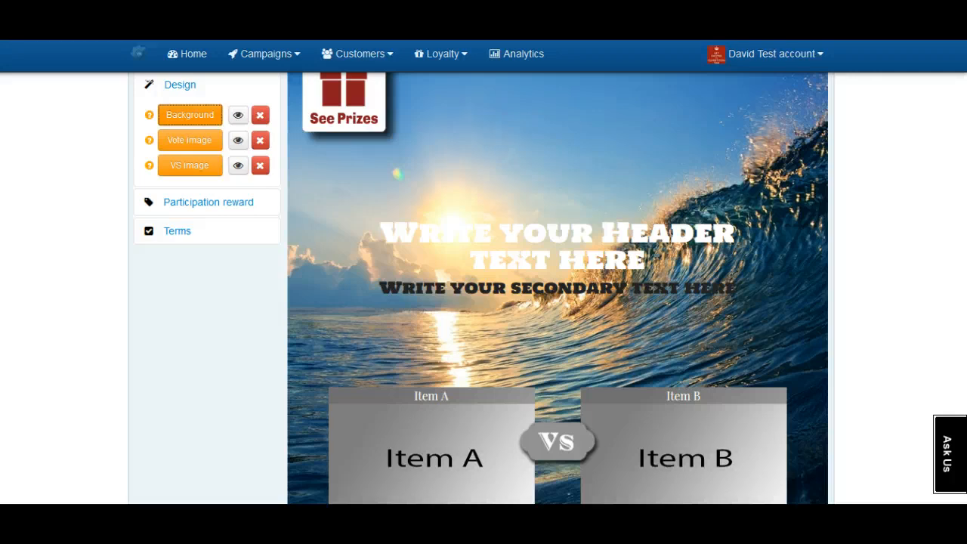
scroll(481, 287, "up", 2)
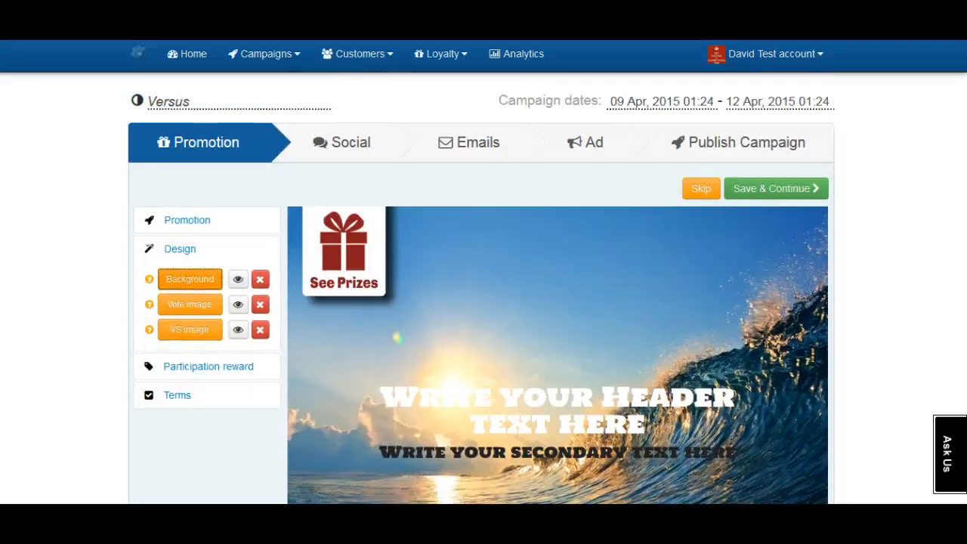
- Give the left poll item the 'sup board' photo
left_click(187, 219)
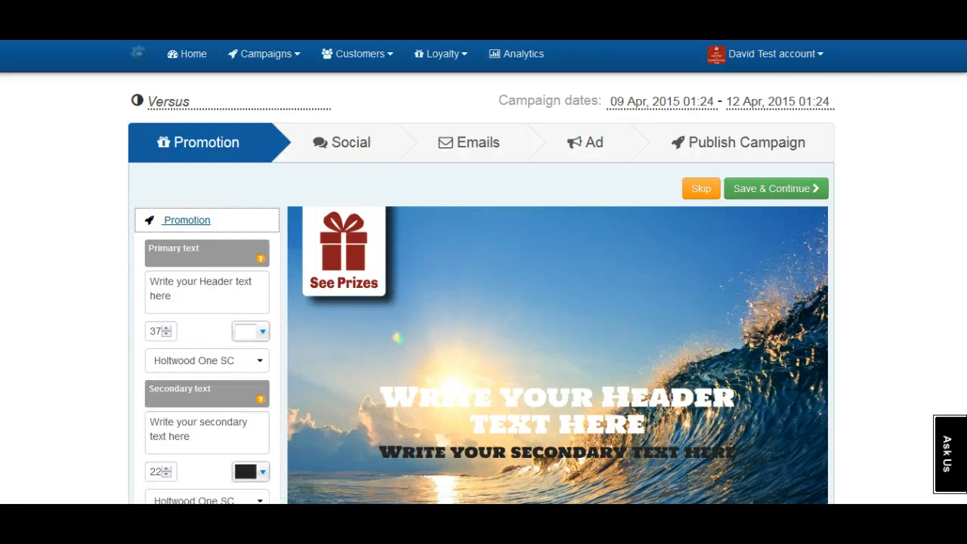
scroll(481, 287, "down", 1)
scroll(483, 287, "down", 2)
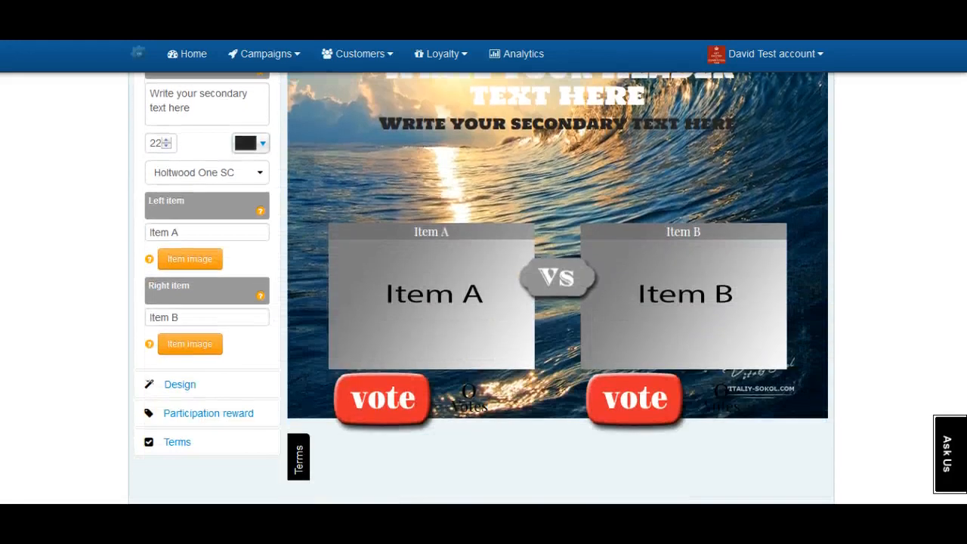
left_click(190, 259)
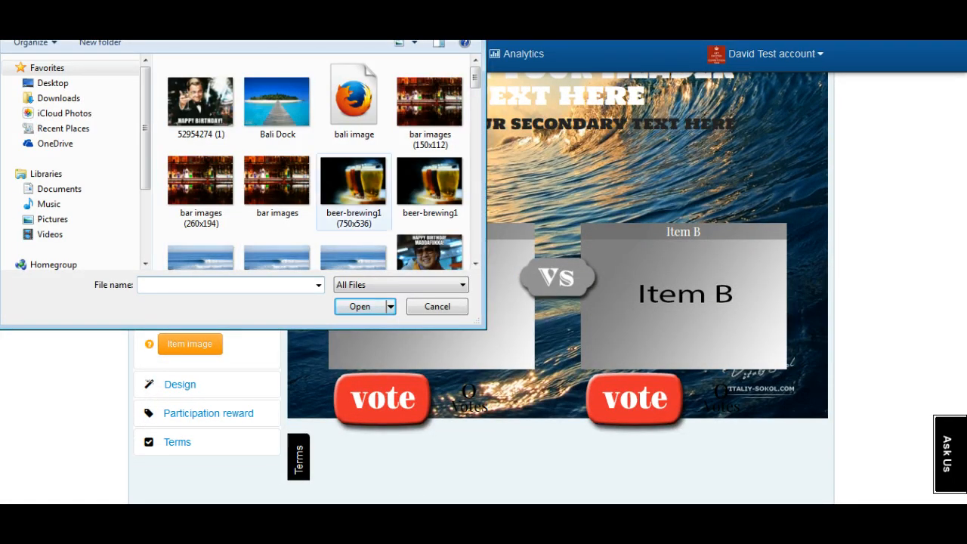
scroll(353, 151, "down", 20)
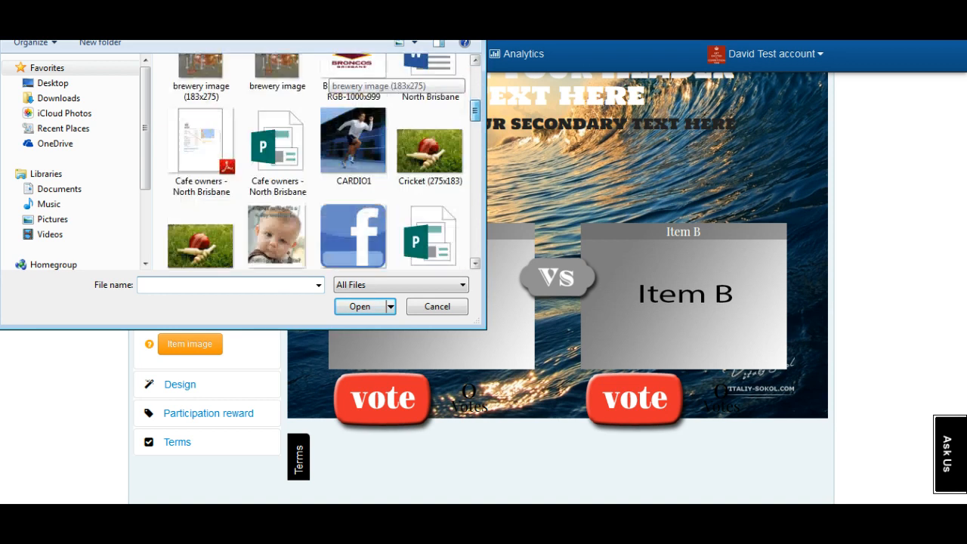
scroll(325, 161, "down", 5)
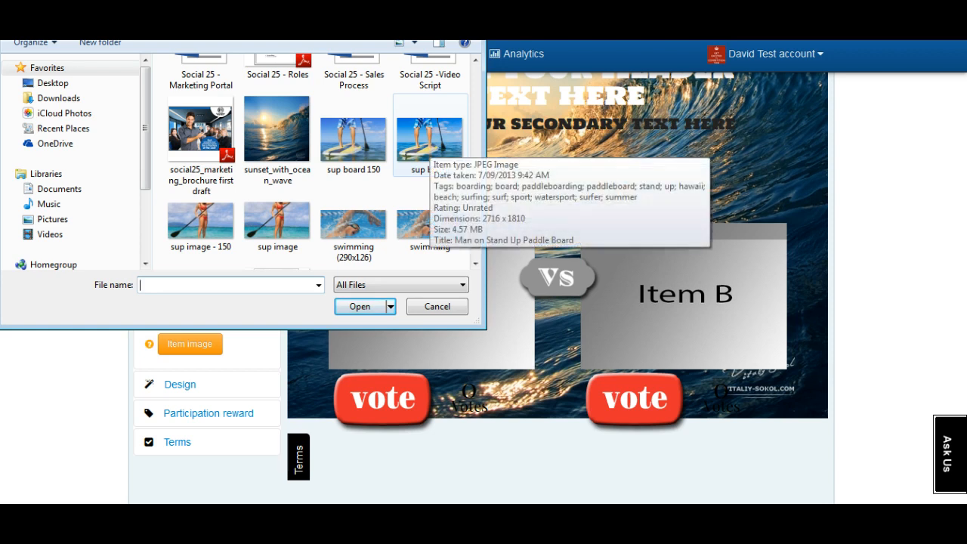
double_click(430, 140)
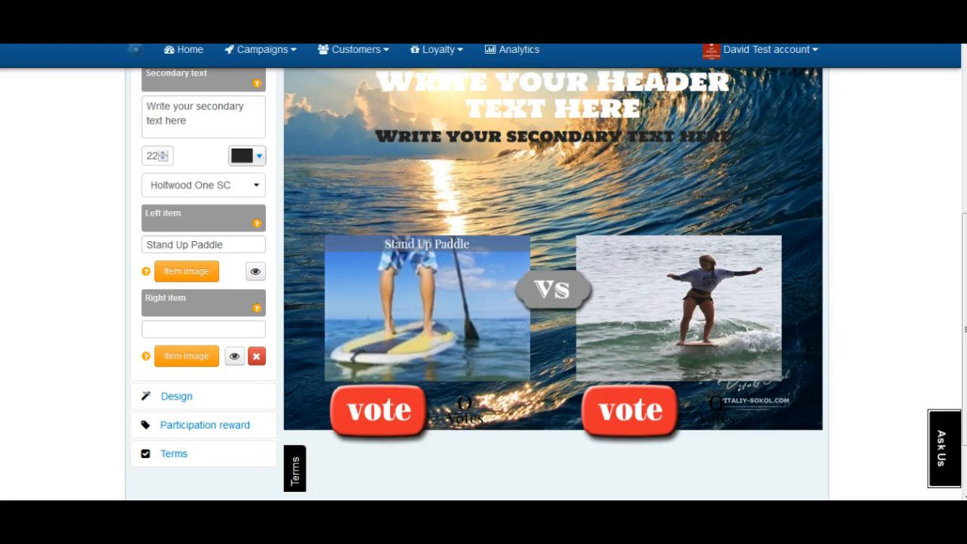
- Name the left item Stand Up Paddle and the right item Malibu
left_click(224, 245)
key("BackSpace")
key("BackSpace")
key("BackSpace")
key("BackSpace")
key("BackSpace")
key("BackSpace")
key("BackSpace")
key("BackSpace")
key("BackSpace")
key("BackSpace")
key("BackSpace")
key("BackSpace")
key("BackSpace")
key("BackSpace")
key("BackSpace")
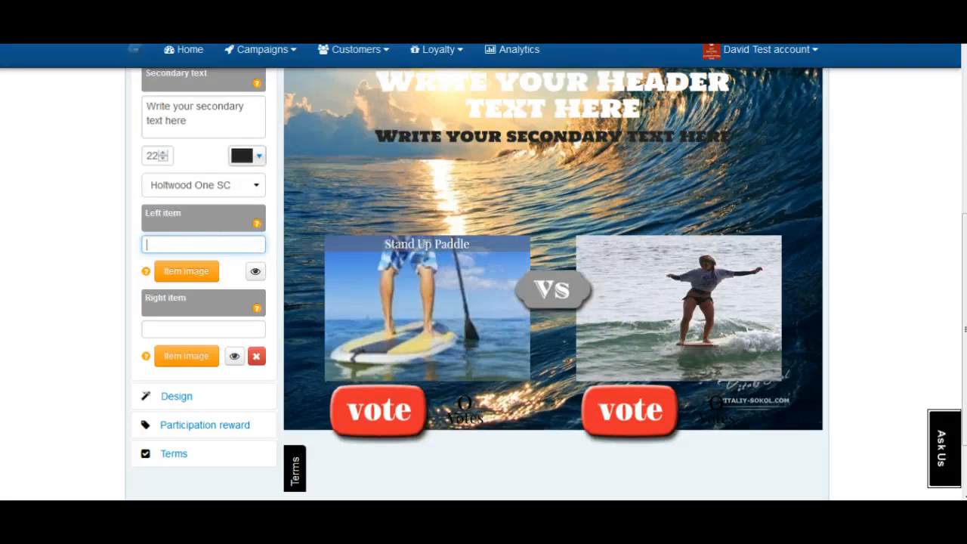
left_click(203, 329)
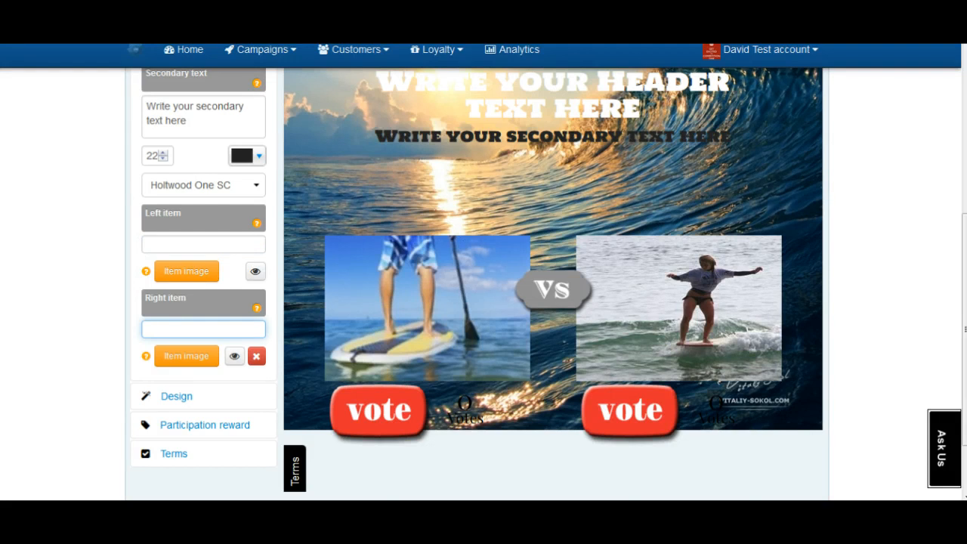
left_click(203, 244)
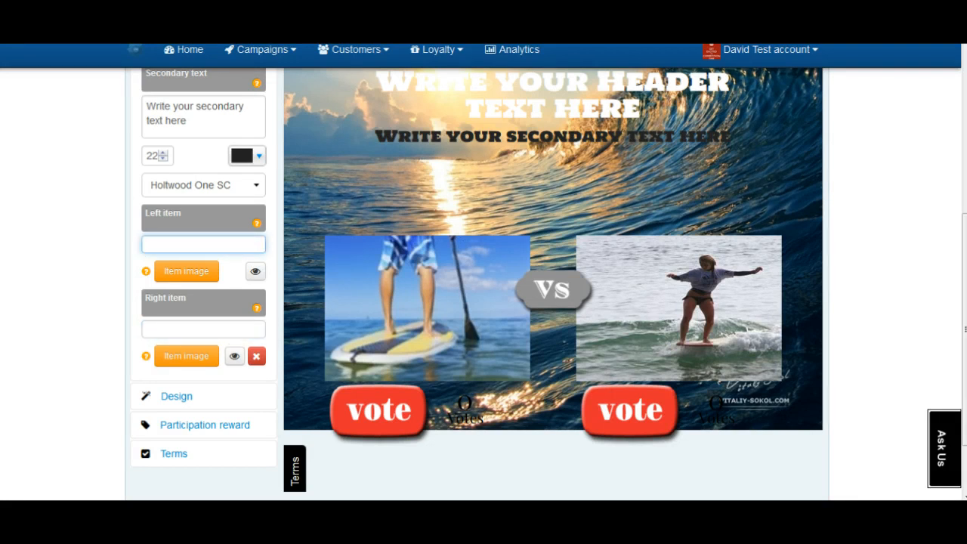
type("st")
key("Down")
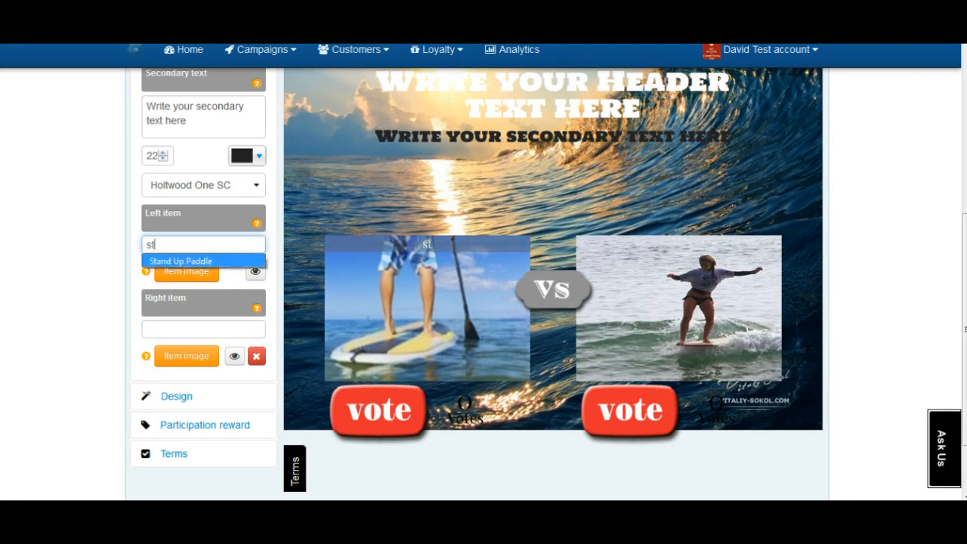
key("Return")
key("Tab")
key("Tab")
key("Tab")
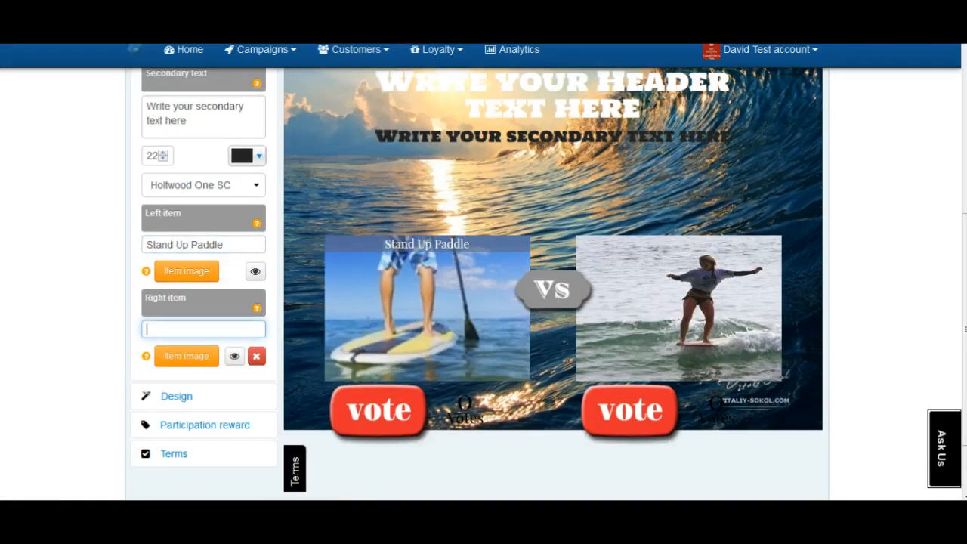
type("ma")
key("Down")
key("Return")
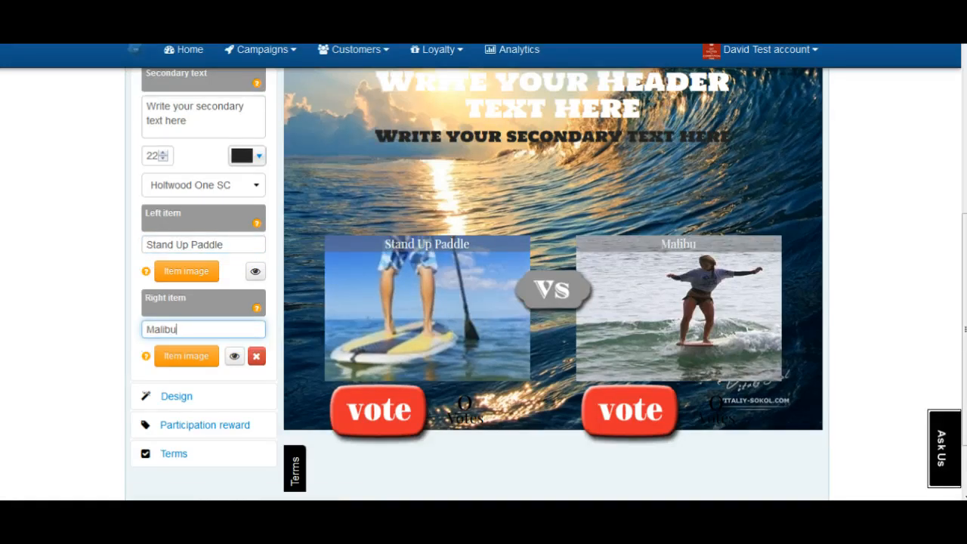
scroll(476, 284, "up", 3)
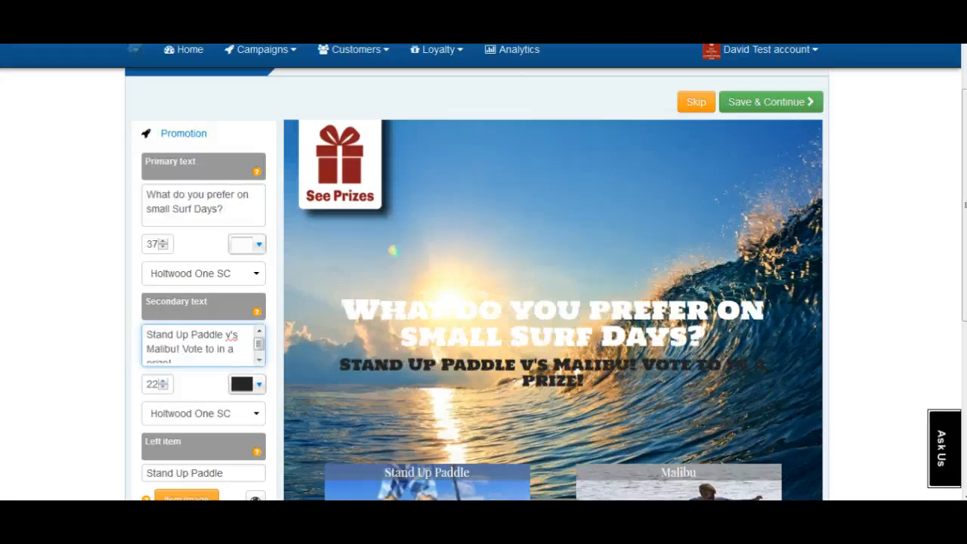
- Change the header text colour, ending on brown 924C30
left_click(258, 244)
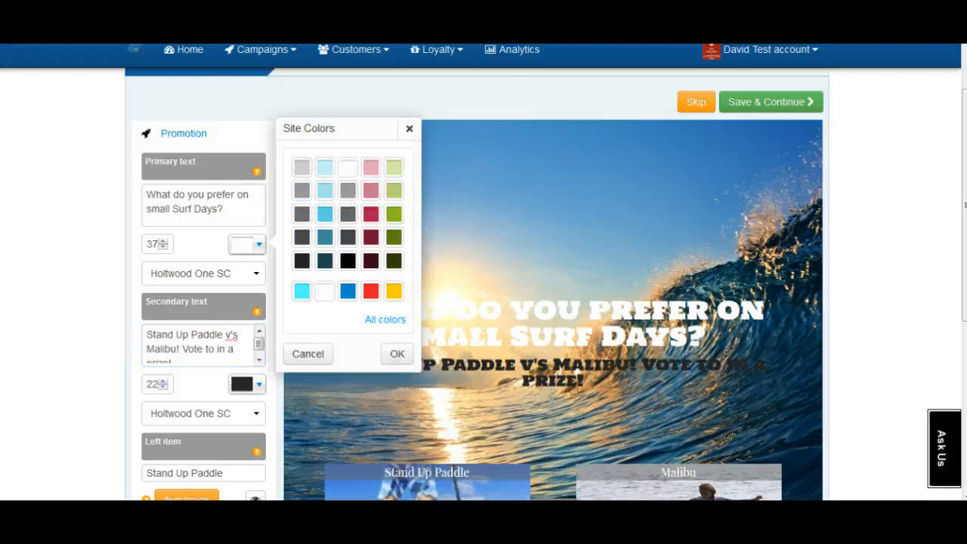
left_click(301, 290)
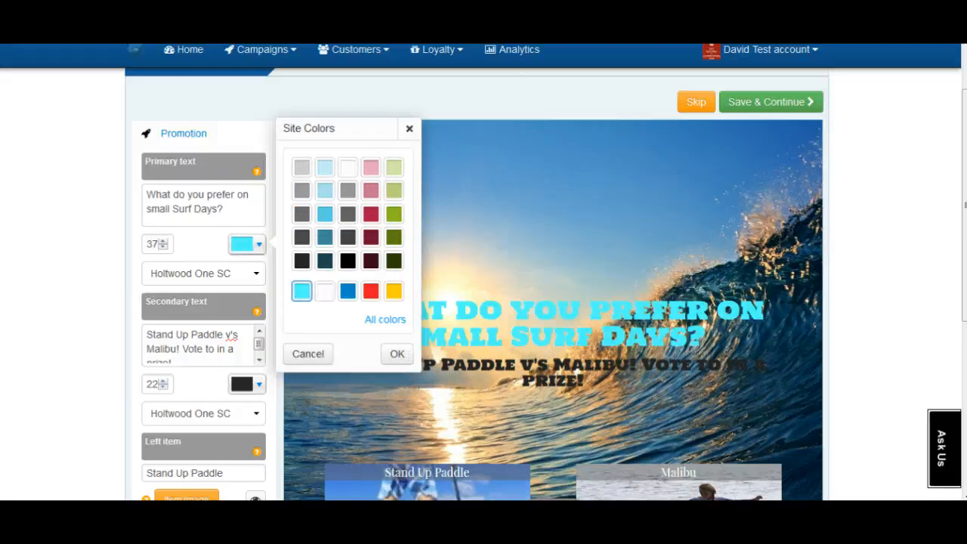
left_click(385, 319)
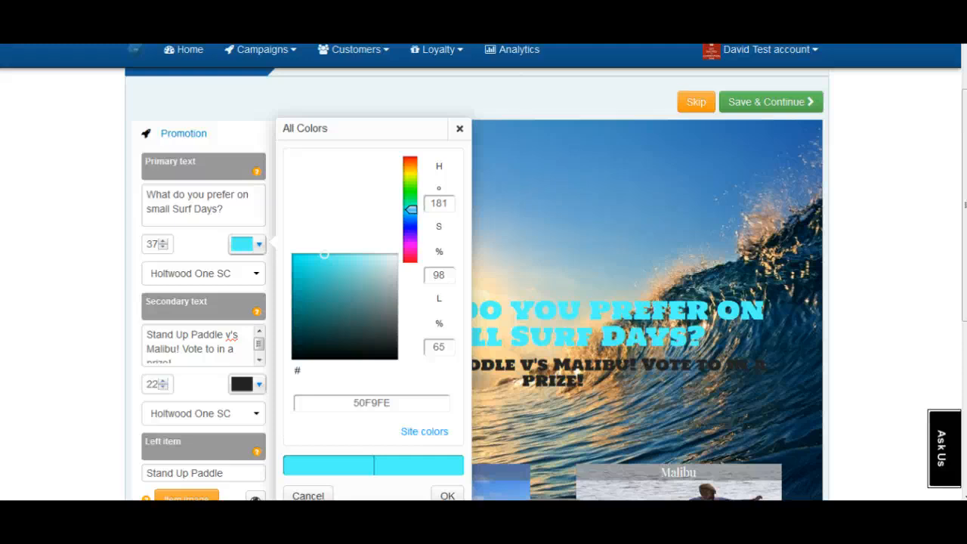
left_click(410, 161)
left_click(319, 275)
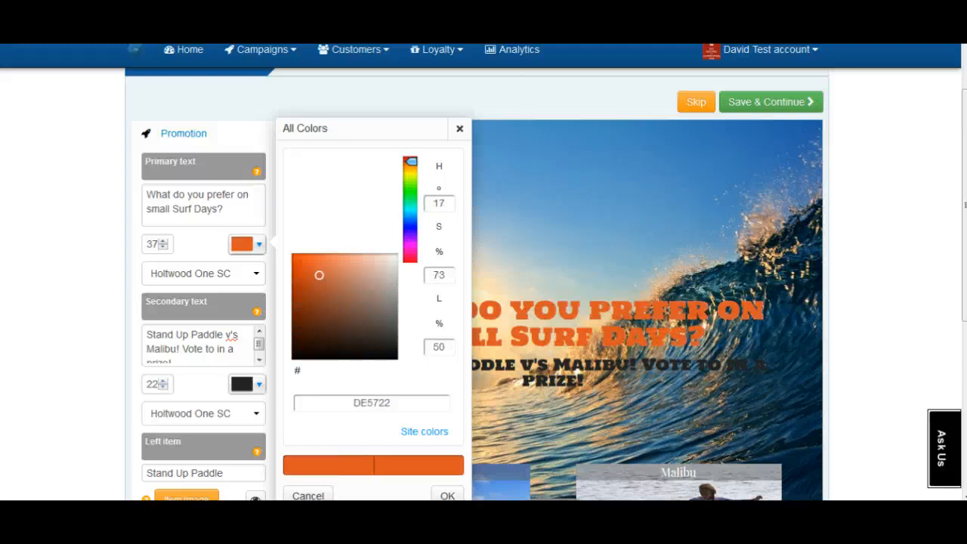
left_click_drag(319, 274, 343, 305)
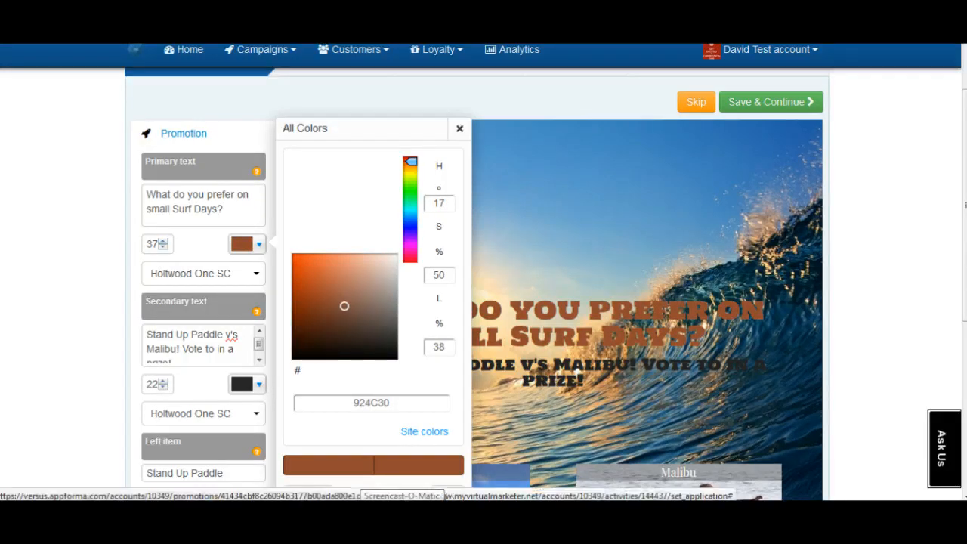
- Look through the header font list, leaving the font unchanged
left_click(203, 272)
key("Escape")
left_click(204, 272)
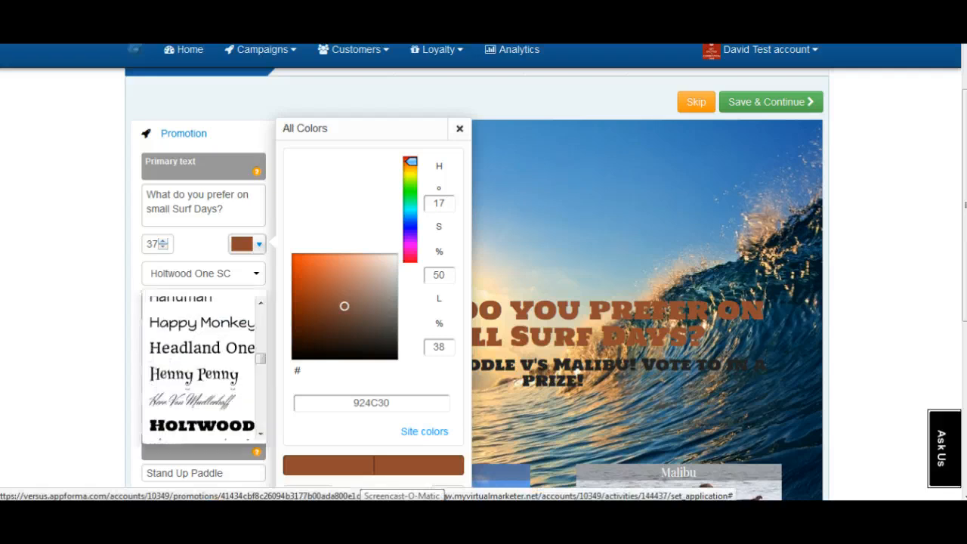
key("Escape")
left_click(203, 273)
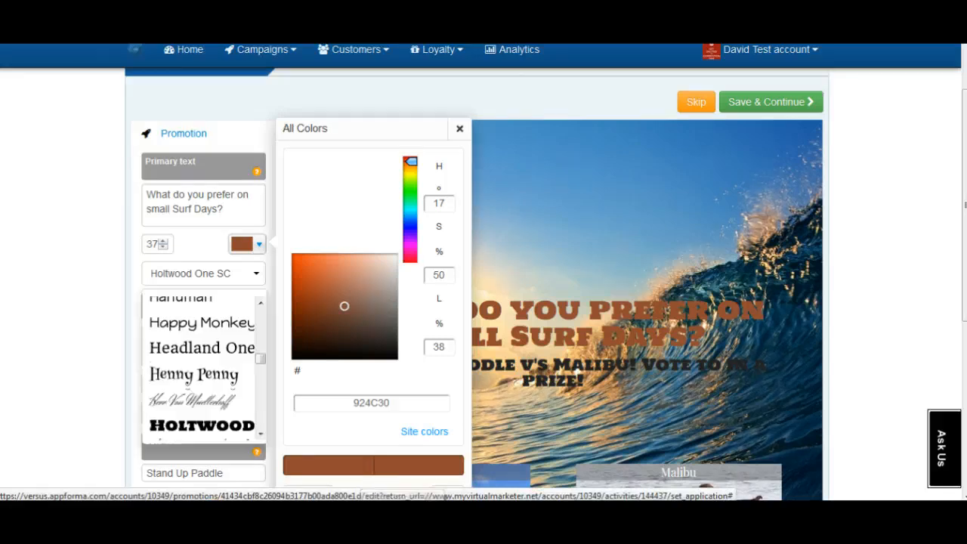
key("Escape")
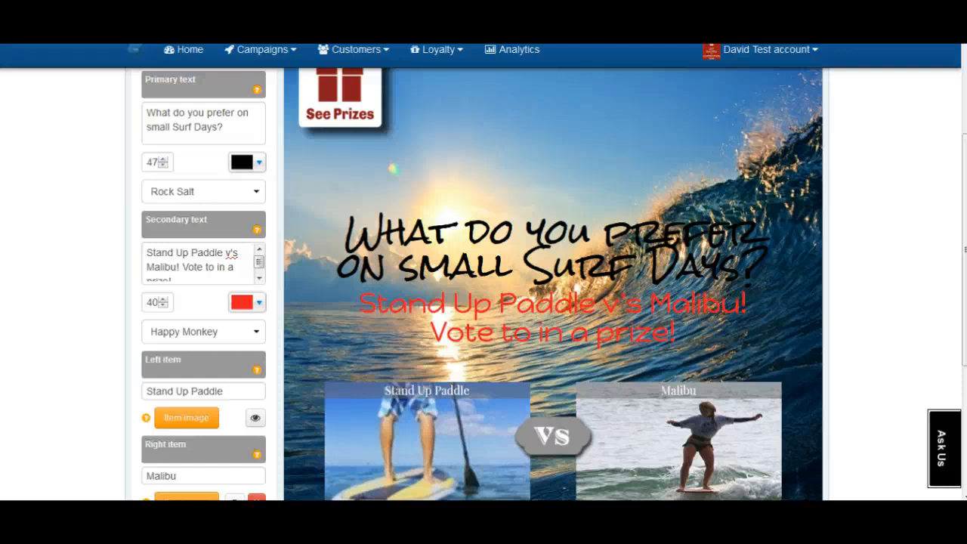
- Turn on a custom promo code for the participation coupon and enter Primitive15!
scroll(204, 378, "down", 2)
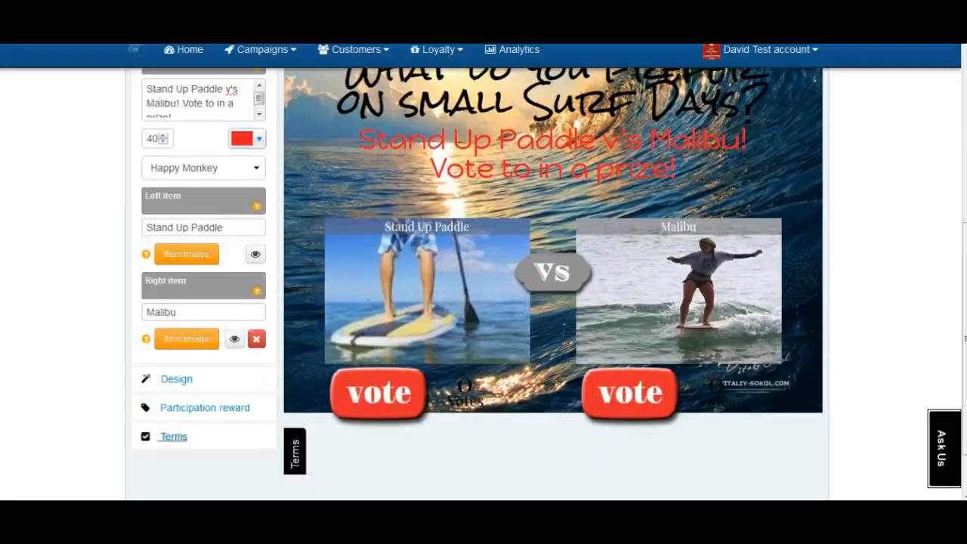
left_click(189, 409)
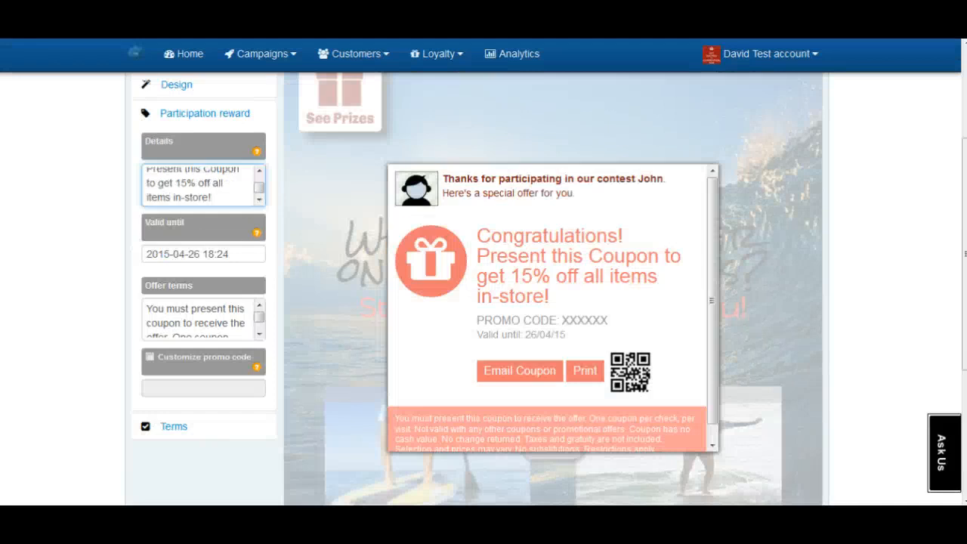
left_click(150, 356)
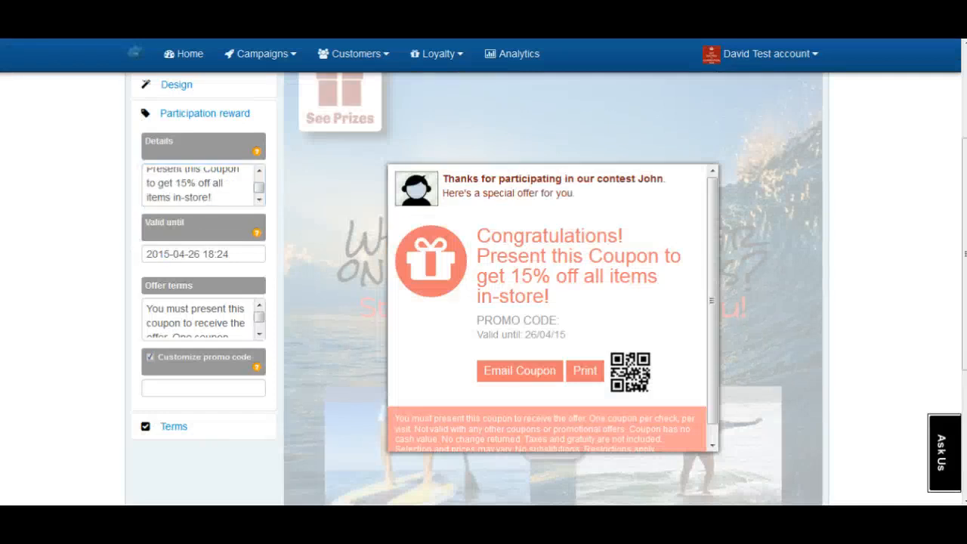
left_click(203, 387)
type("Pr")
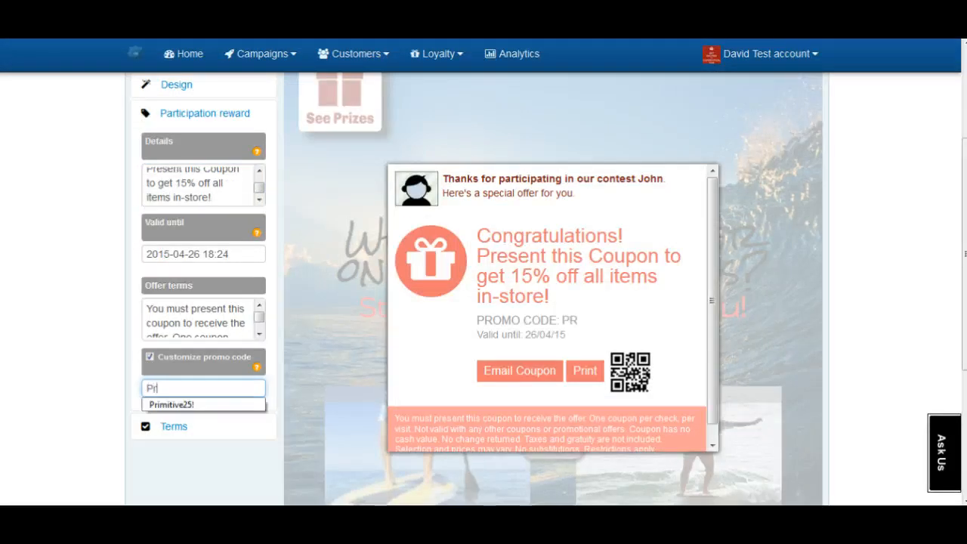
type("imitive")
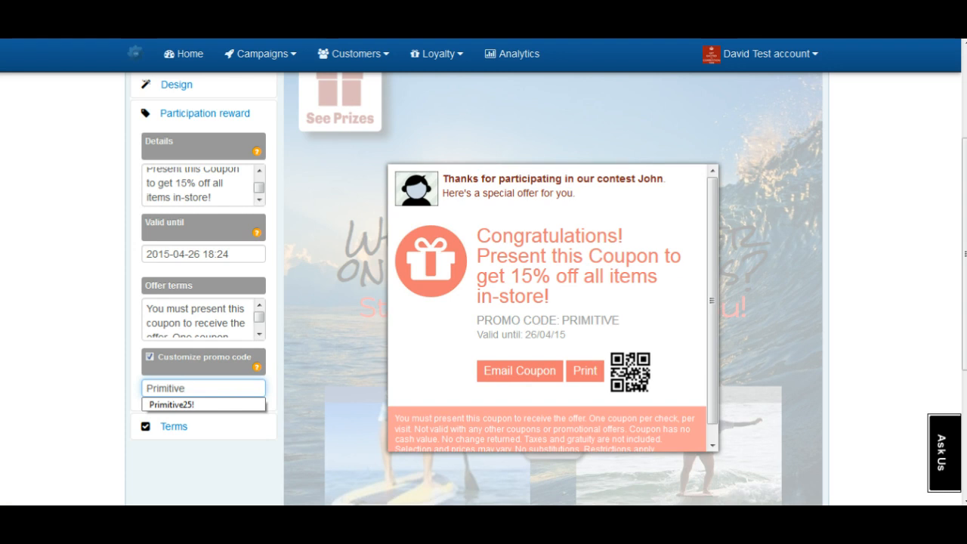
key("Down")
type("15!")
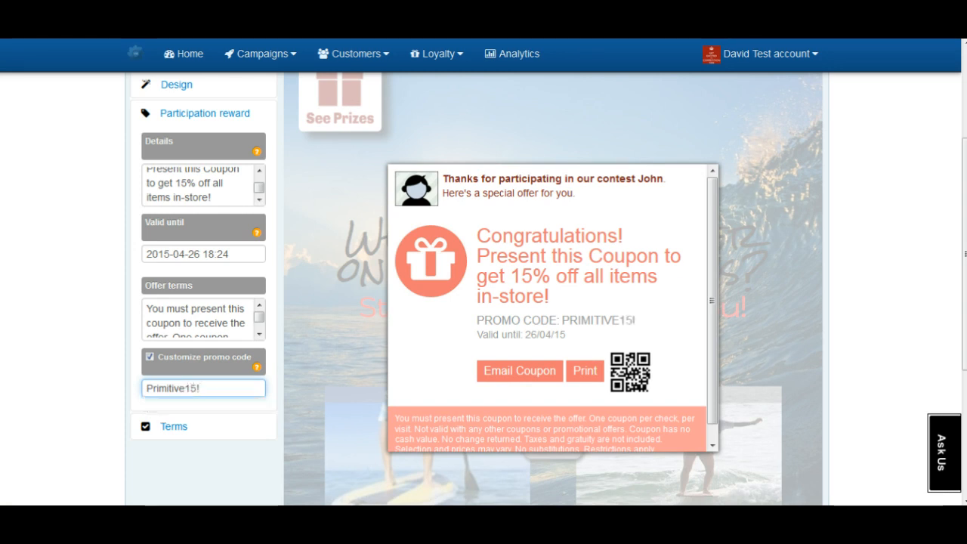
left_click_drag(258, 318, 259, 325)
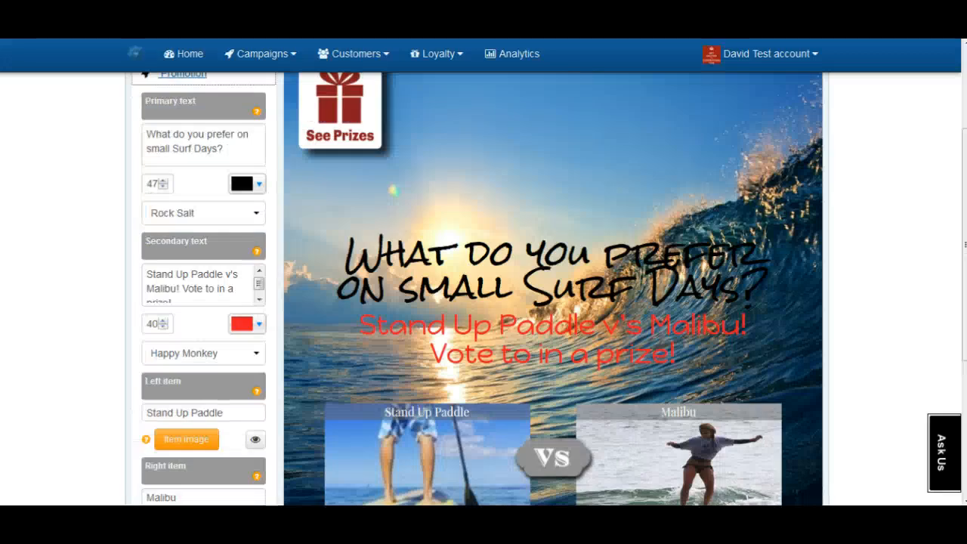
- Save the promotion, reword the Facebook post to 'Our Surf Shop wants to know our Customers!', and approve it
scroll(483, 287, "up", 3)
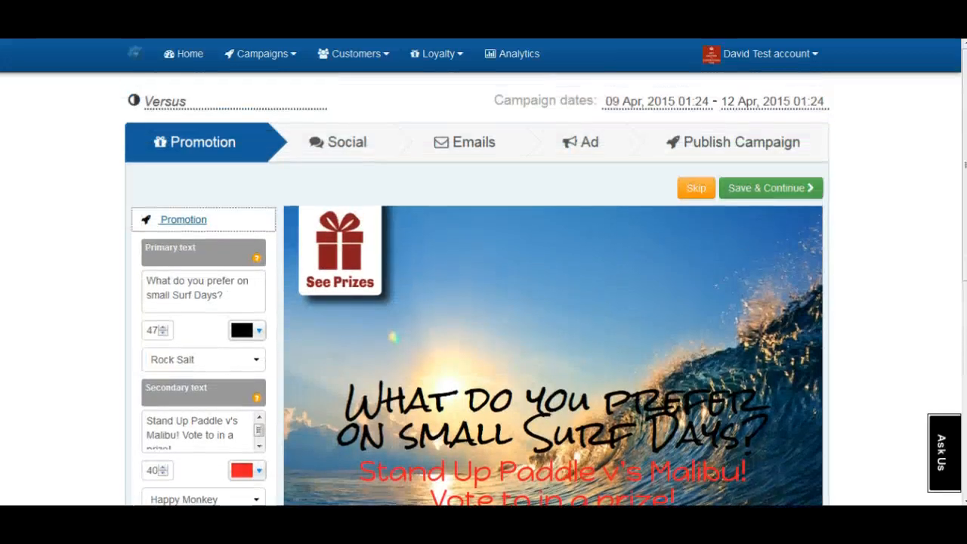
left_click(771, 188)
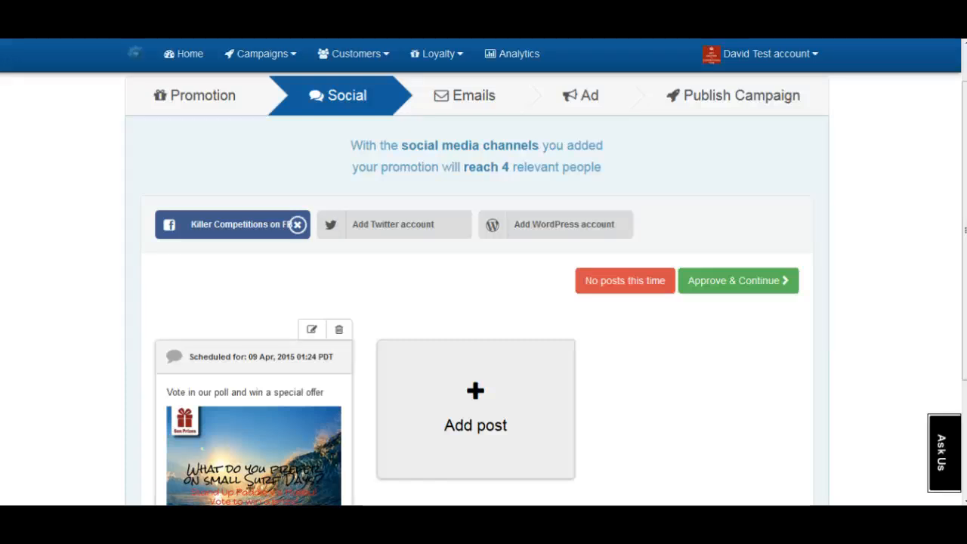
scroll(475, 302, "down", 1)
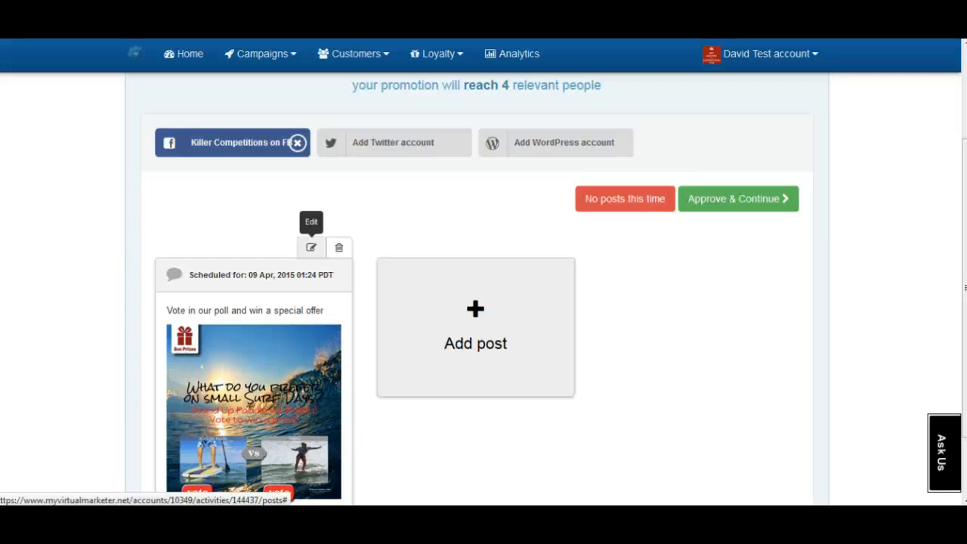
left_click(311, 247)
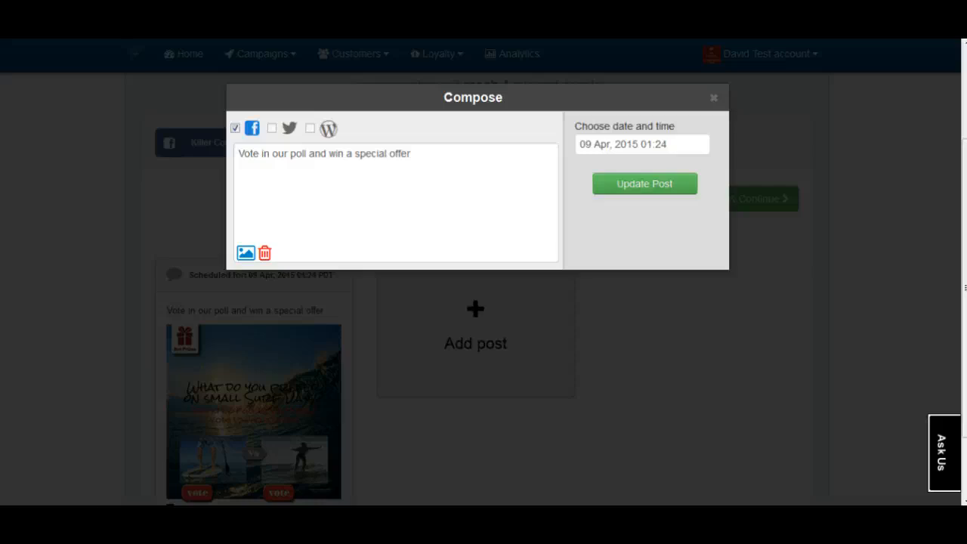
key("ctrl+a")
type("Our Surf Shop wants to know our Customers!")
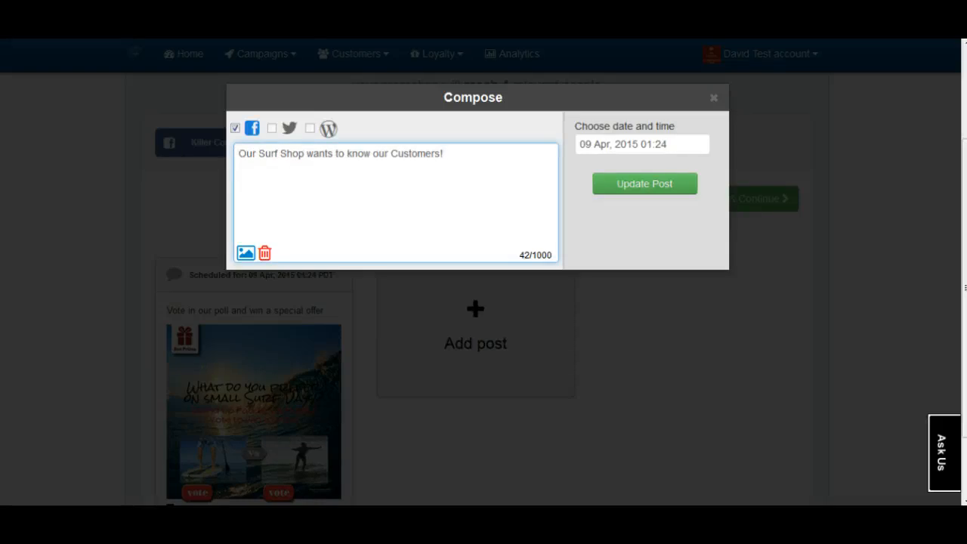
left_click(644, 184)
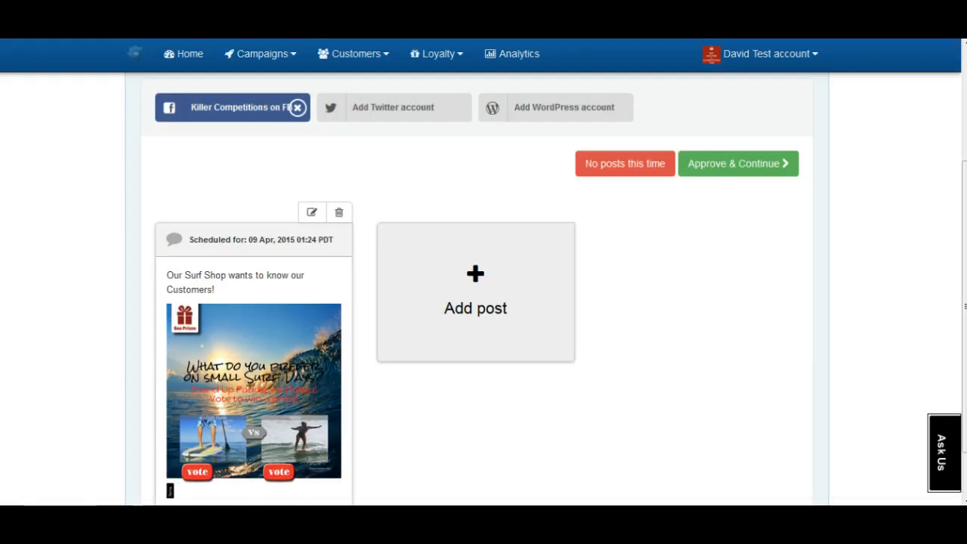
left_click(738, 163)
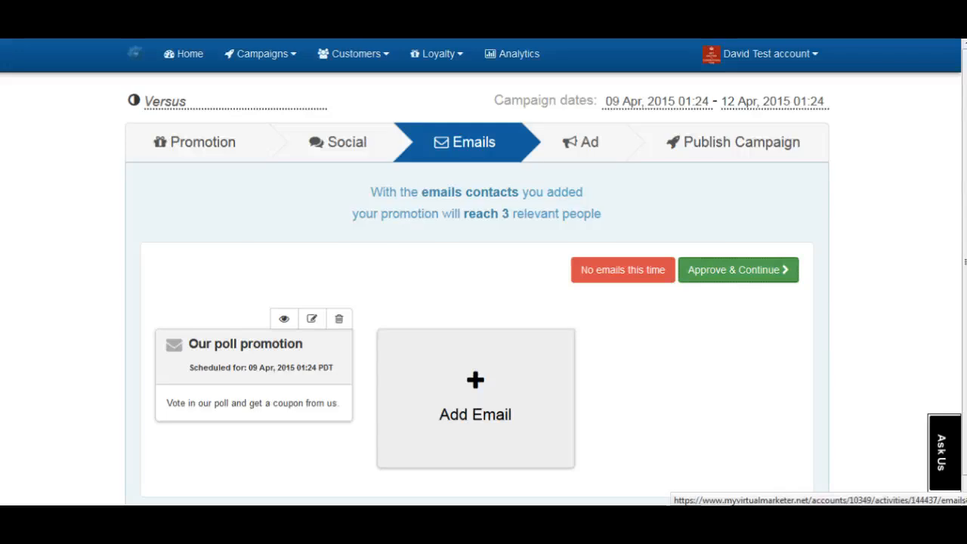
- Approve the emails and ad, then launch the Versus surf campaign to the Killer Competitions page
left_click(738, 269)
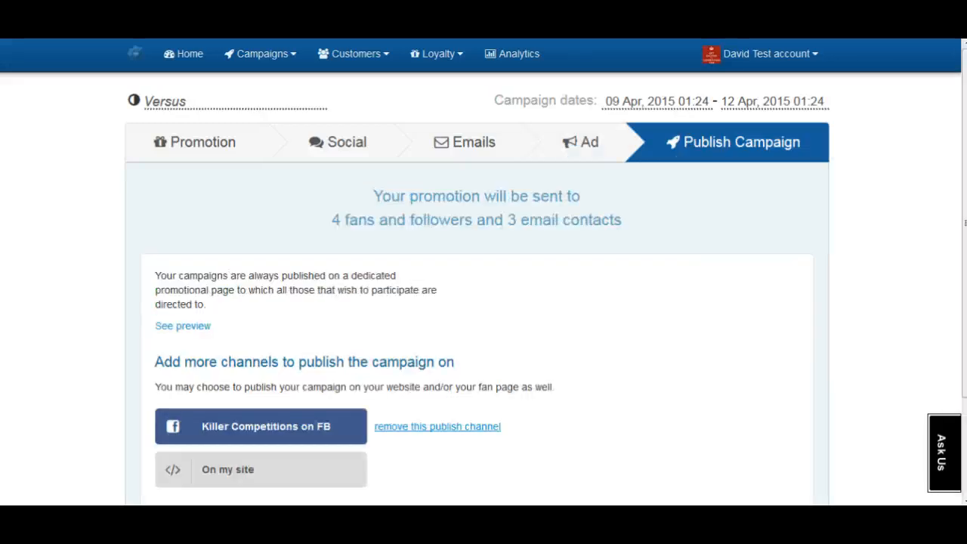
scroll(484, 288, "down", 1)
scroll(483, 289, "down", 1)
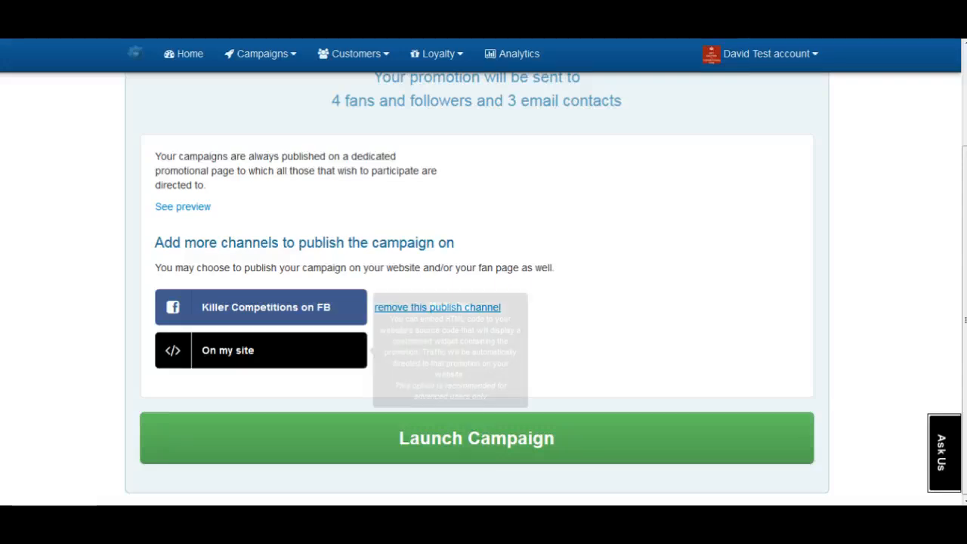
left_click(477, 438)
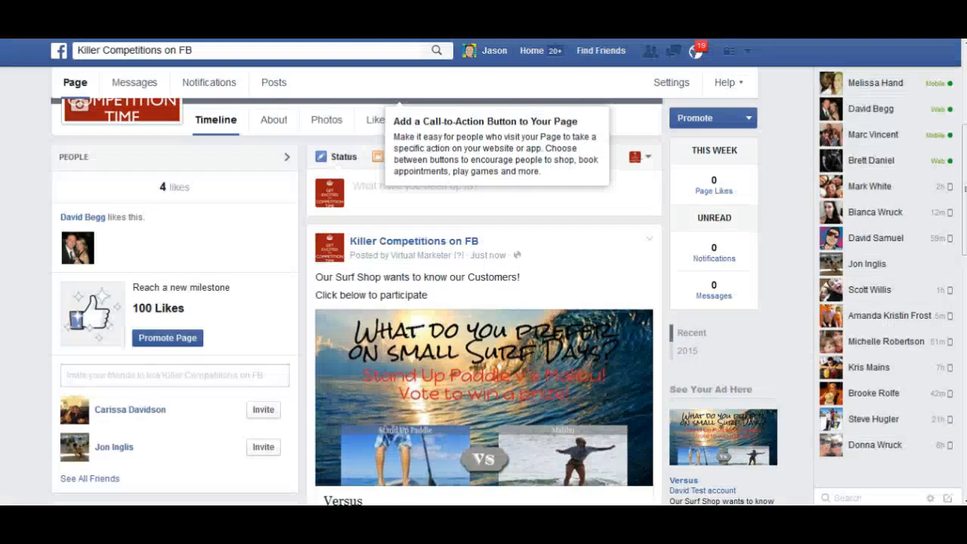
- Follow the bit.ly link in the new surf shop post to the Stand Up Paddle vs Malibu poll
scroll(484, 302, "down", 1)
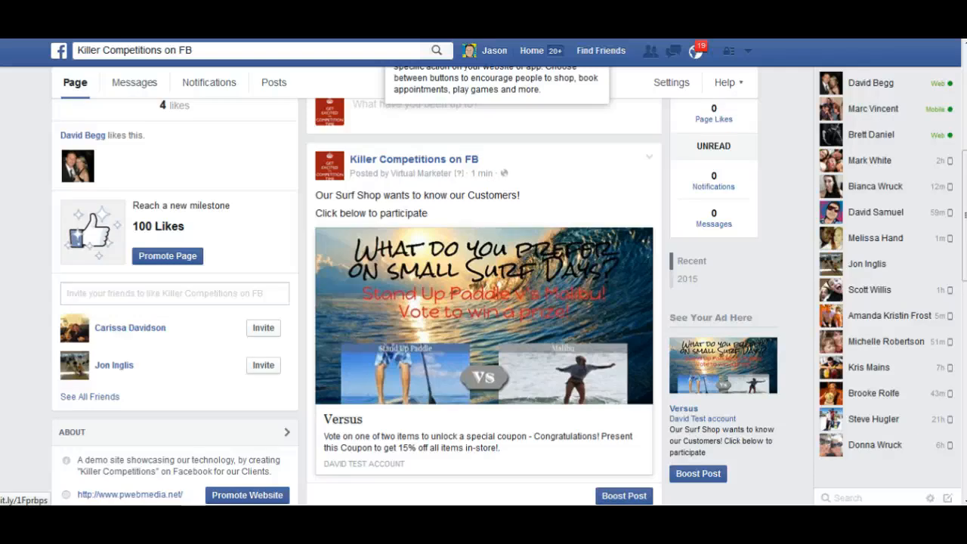
left_click(483, 317)
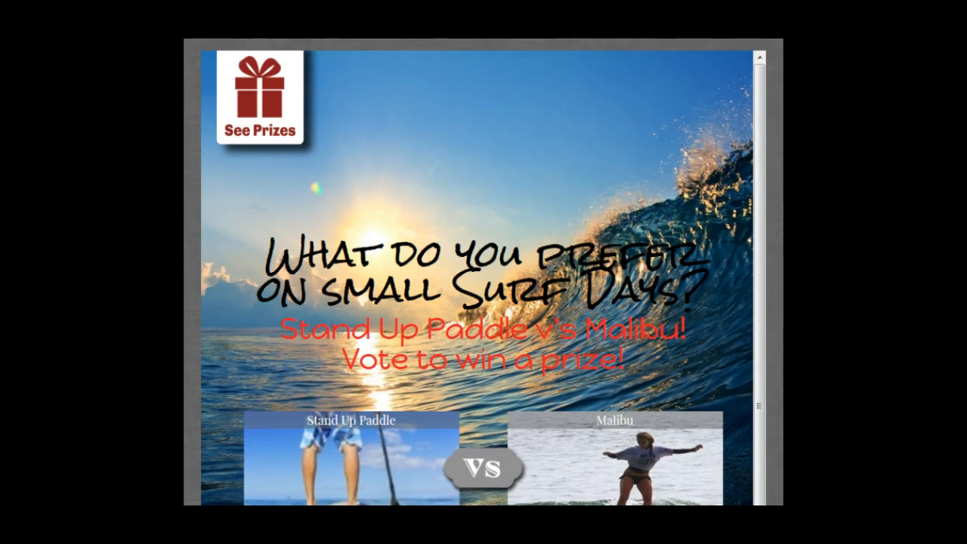
- Scroll through the poll page to vote and reveal the 15% off PRIMITIVE15! coupon
scroll(483, 287, "down", 1)
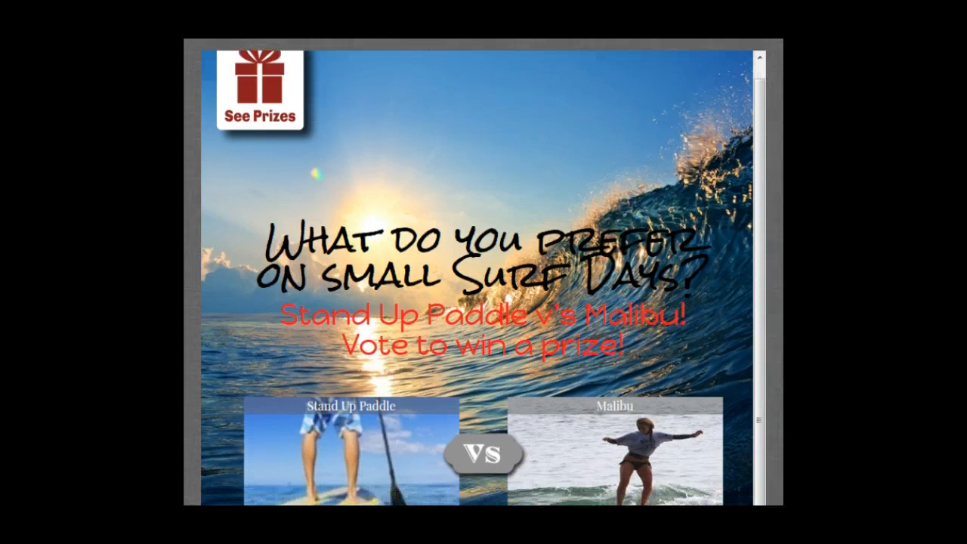
scroll(483, 271, "down", 5)
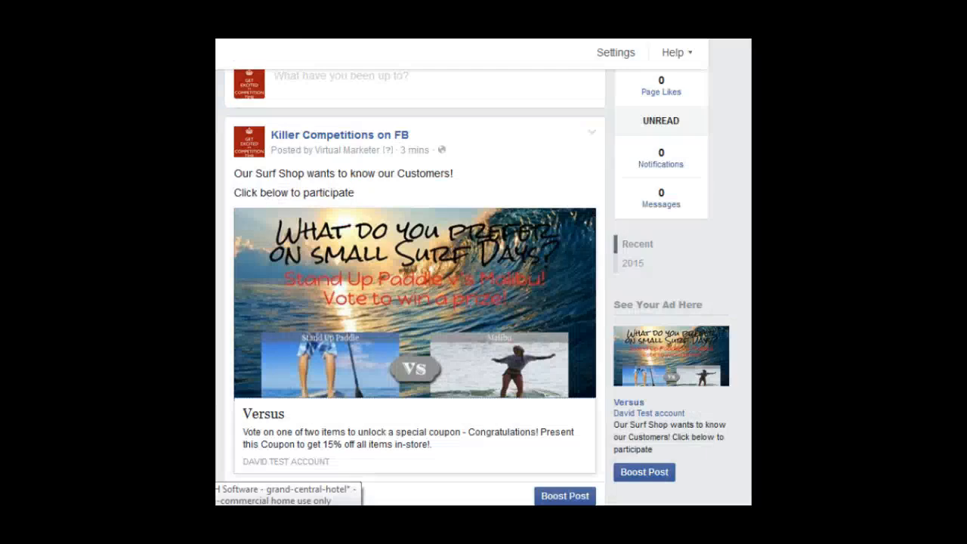
scroll(414, 287, "down", 6)
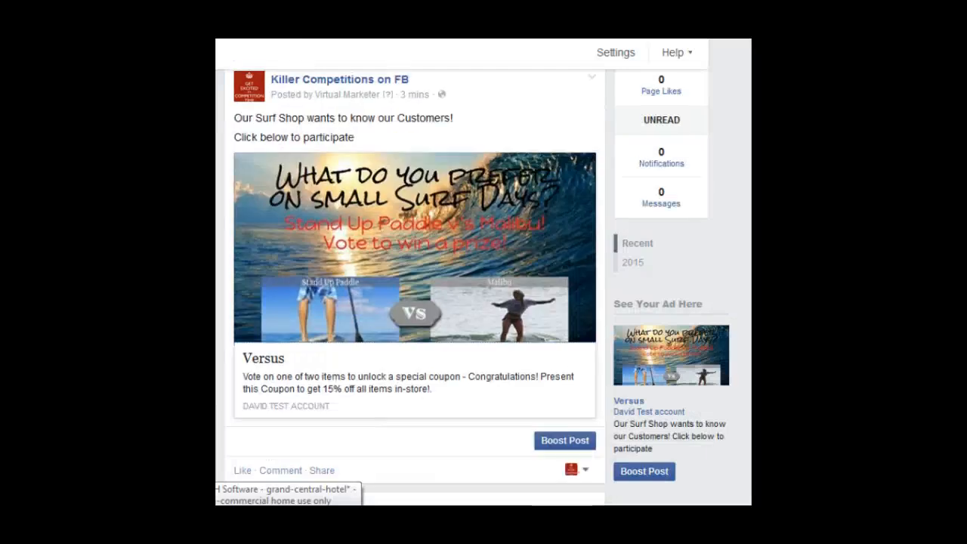
scroll(414, 287, "up", 1)
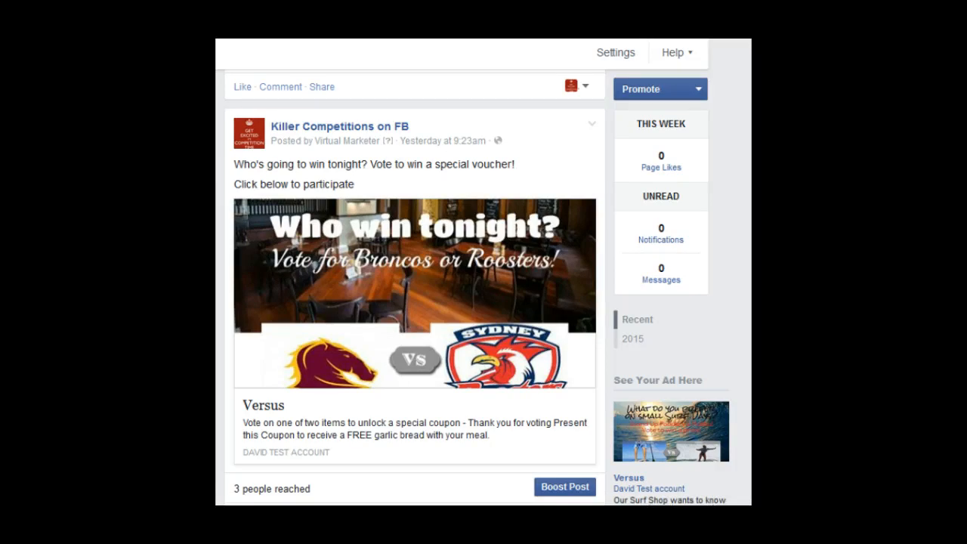
scroll(414, 302, "down", 5)
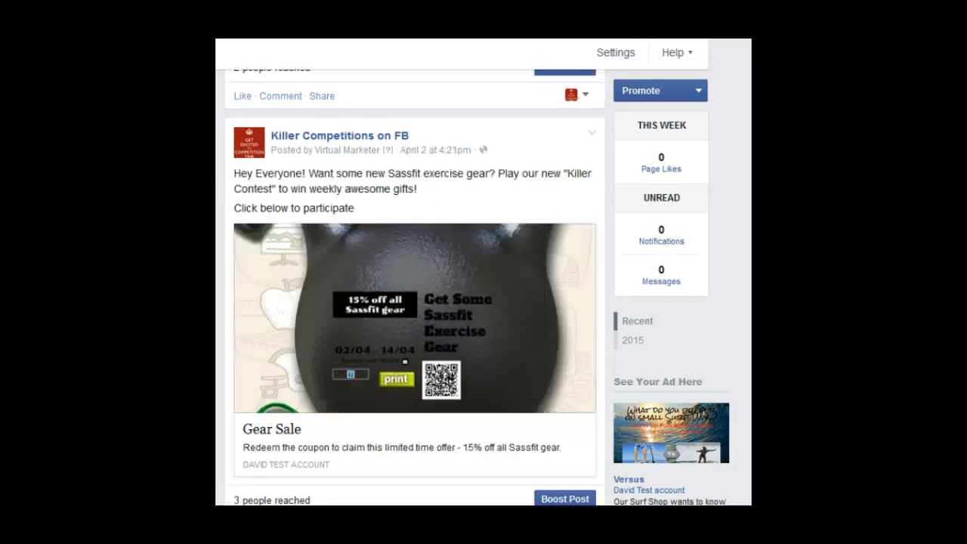